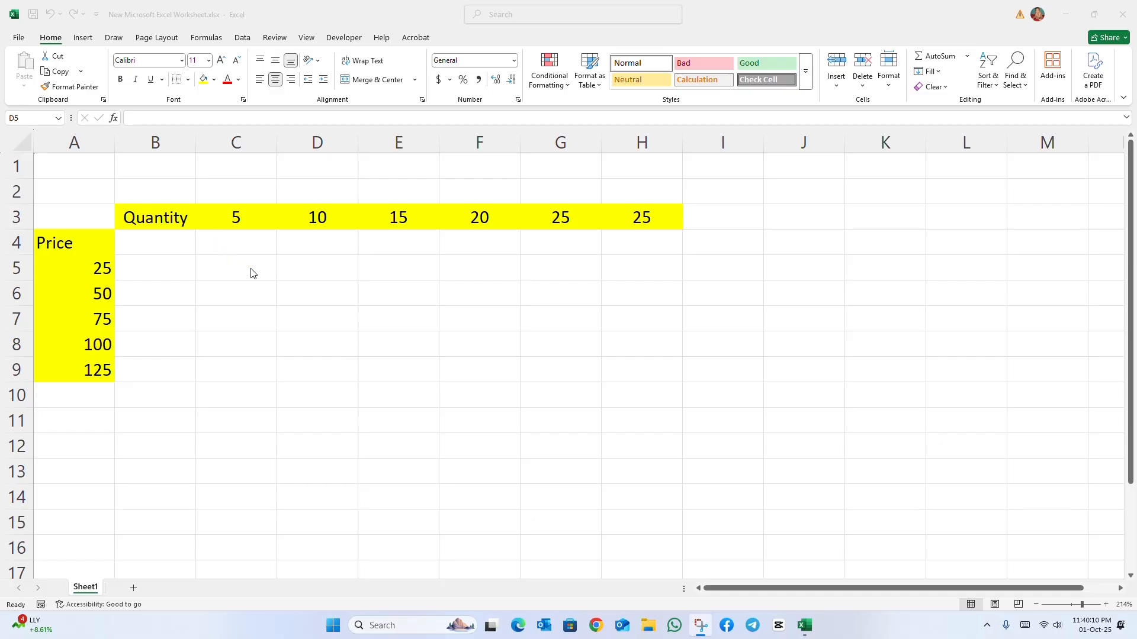
# Apply all borders to the empty range C5:H9 of the quantity-by-price table.
pyautogui.moveTo(235, 266); pyautogui.dragTo(631, 373)
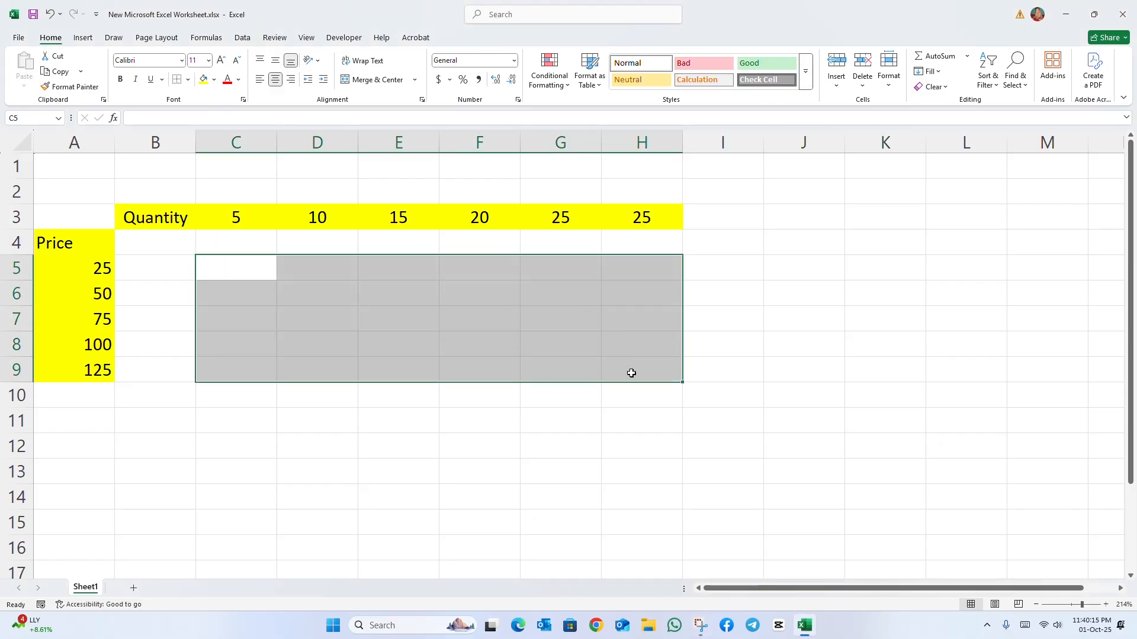
pyautogui.click(190, 80)
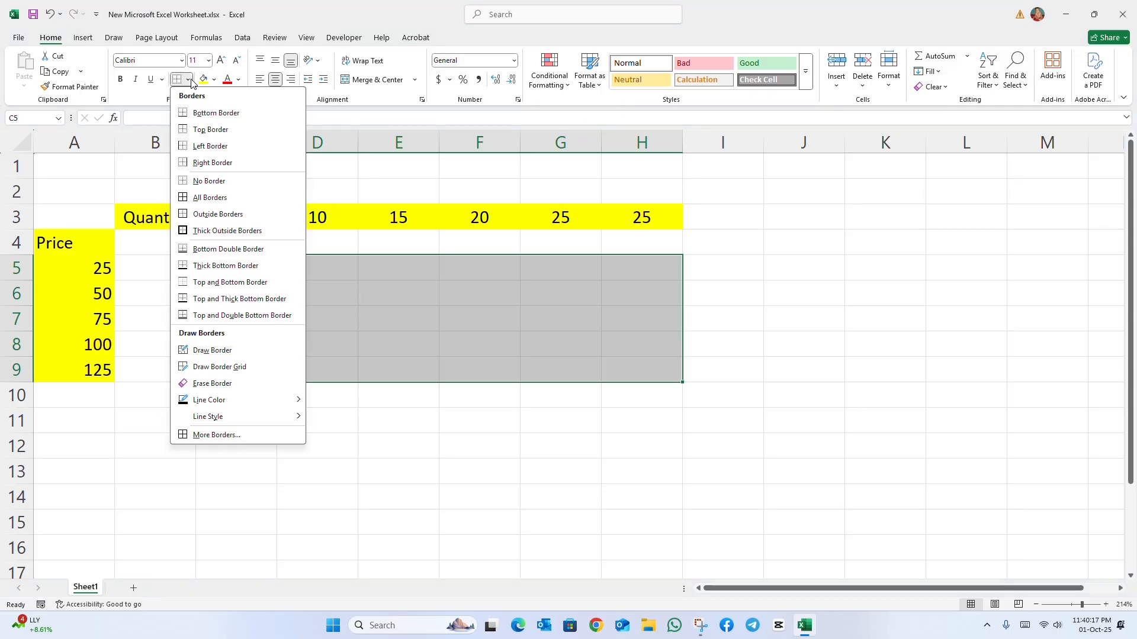
pyautogui.click(199, 203)
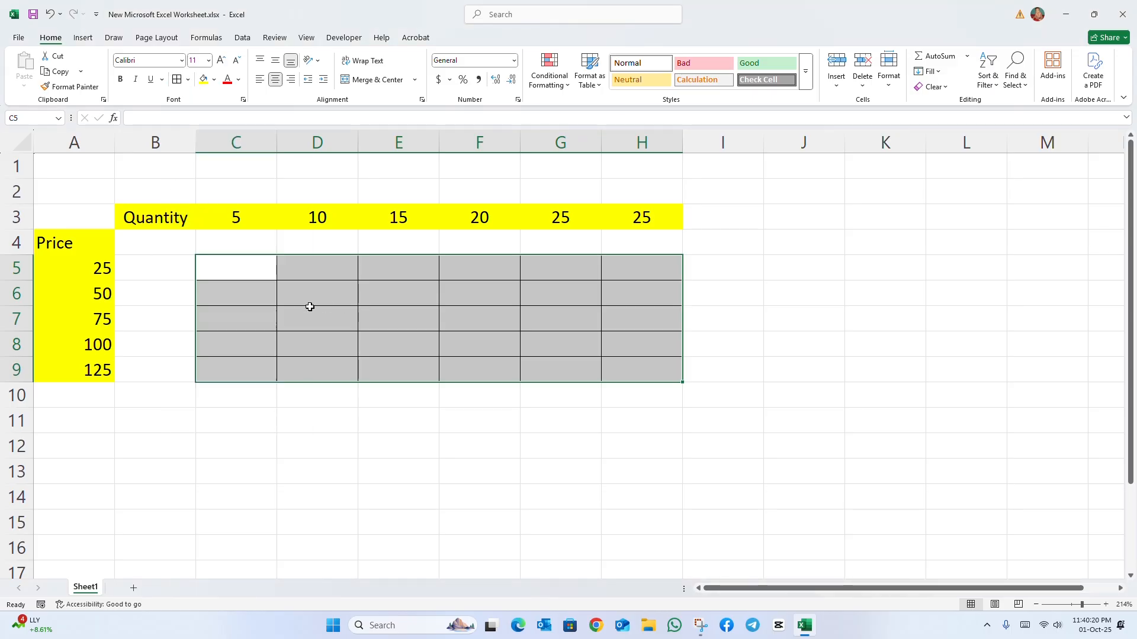
# Enter the formula =C3*A5 in cell C5 to multiply the first quantity by the first price.
pyautogui.click(246, 275)
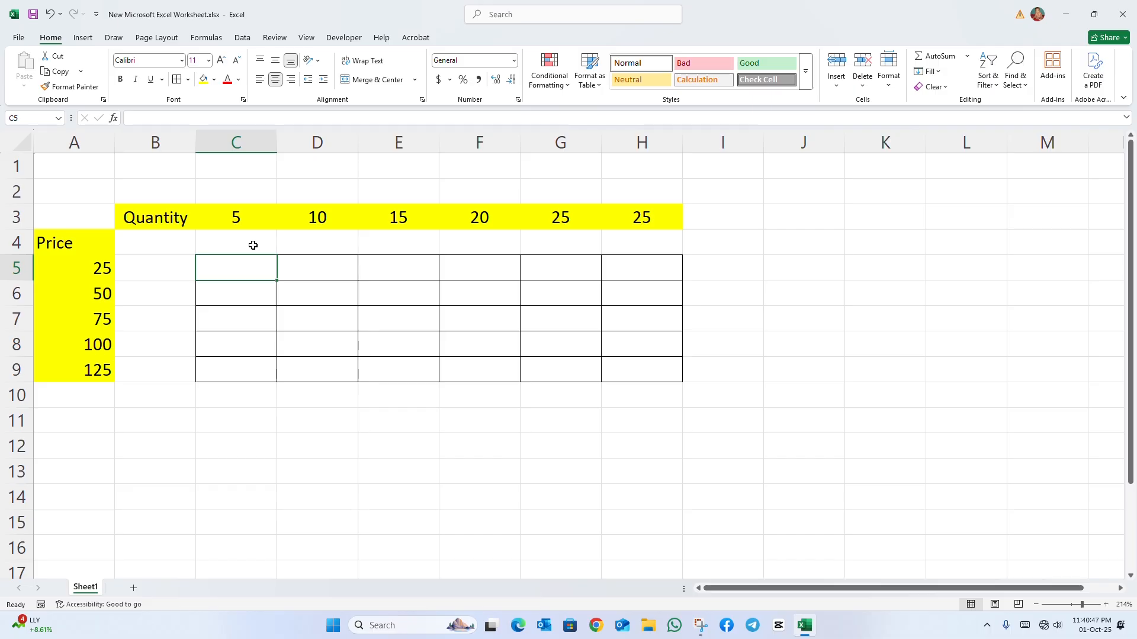
pyautogui.click(248, 222)
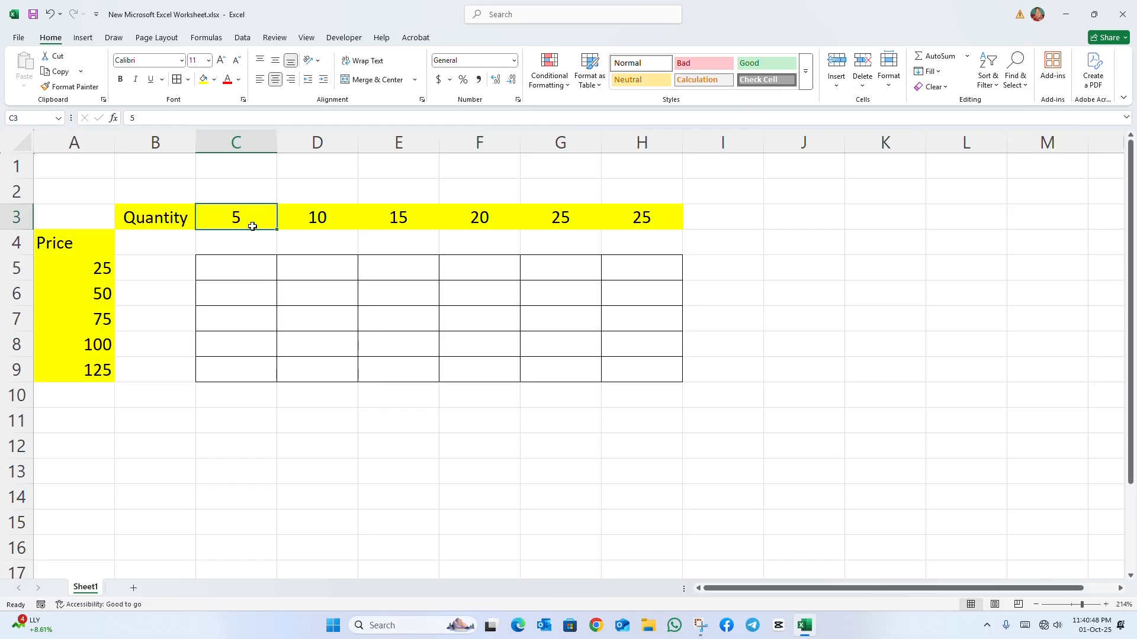
pyautogui.click(89, 269)
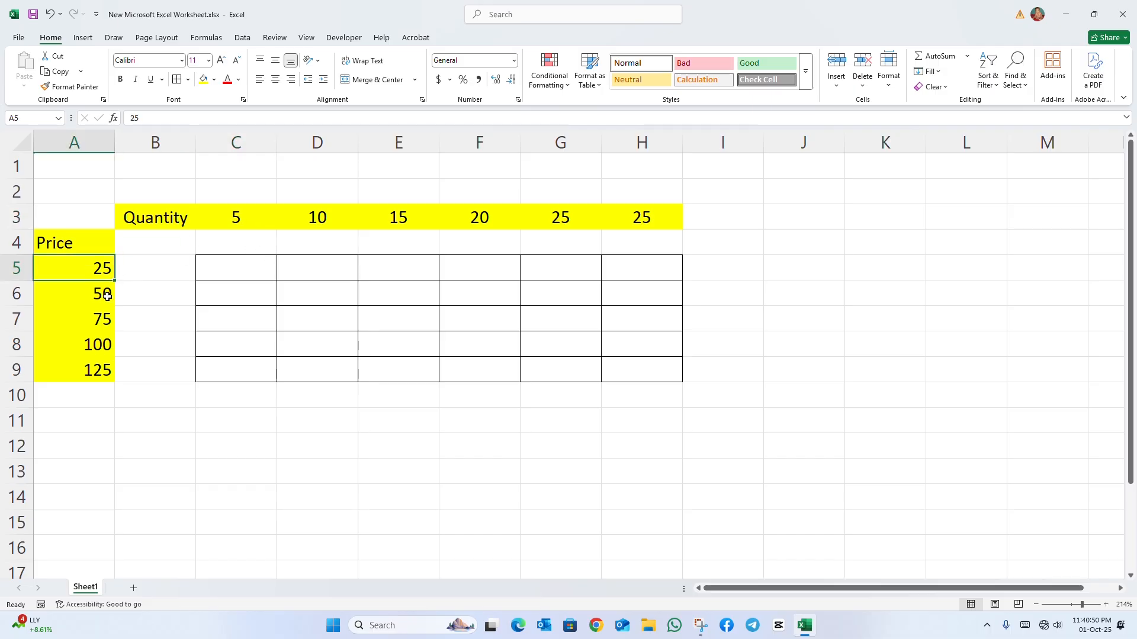
pyautogui.click(236, 275)
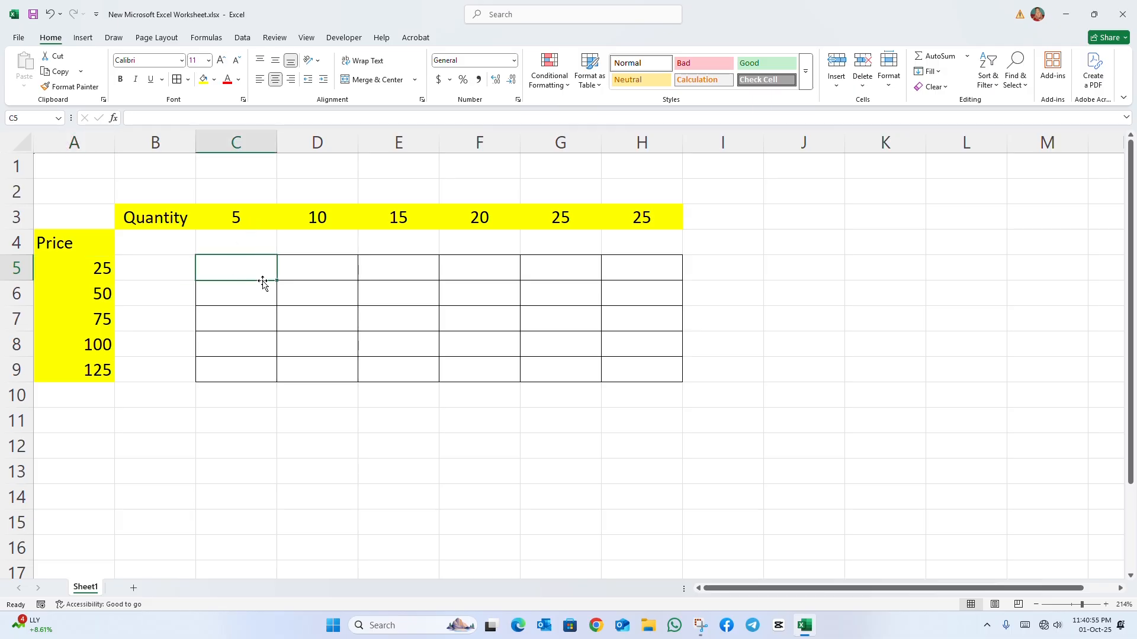
pyautogui.write('=')
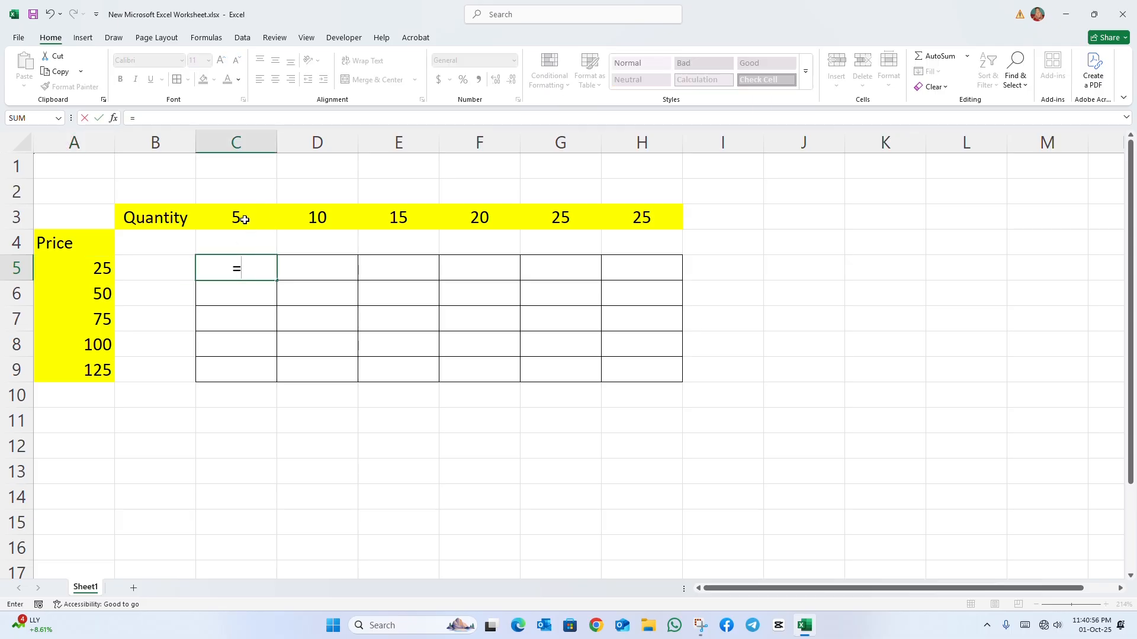
pyautogui.click(243, 220)
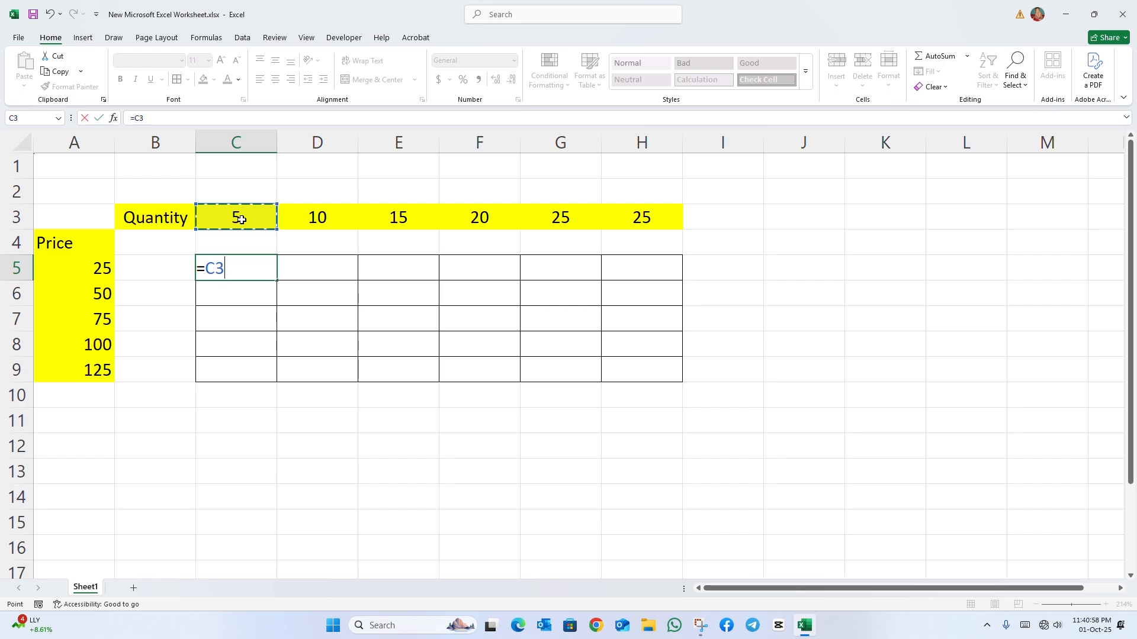
pyautogui.write('*')
pyautogui.click(101, 270)
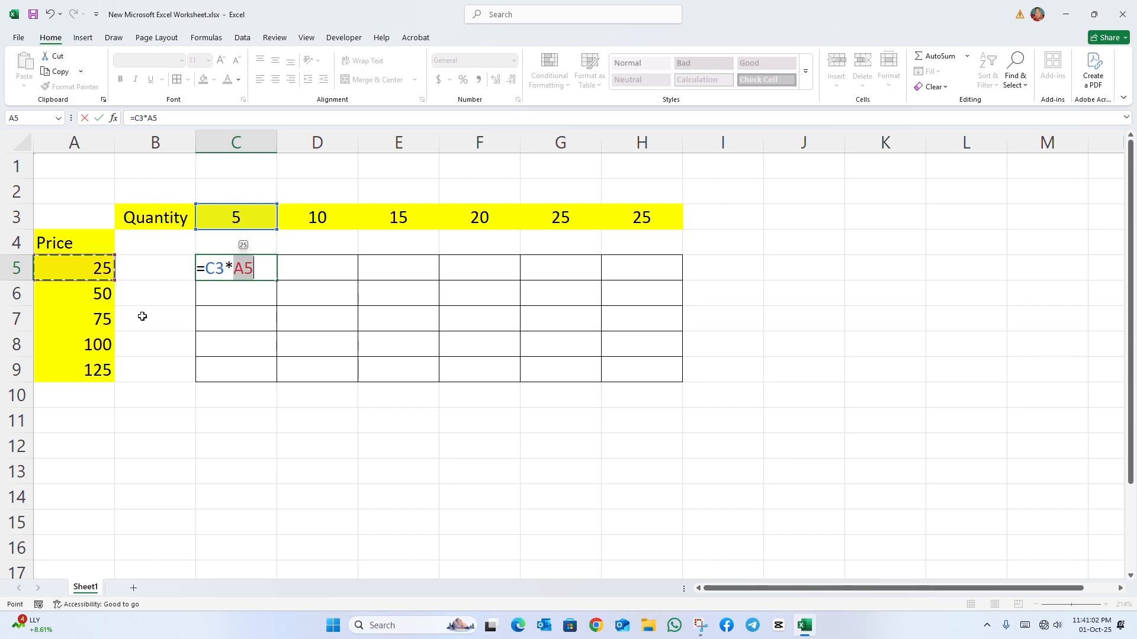
pyautogui.press('Return')
pyautogui.press('Up')
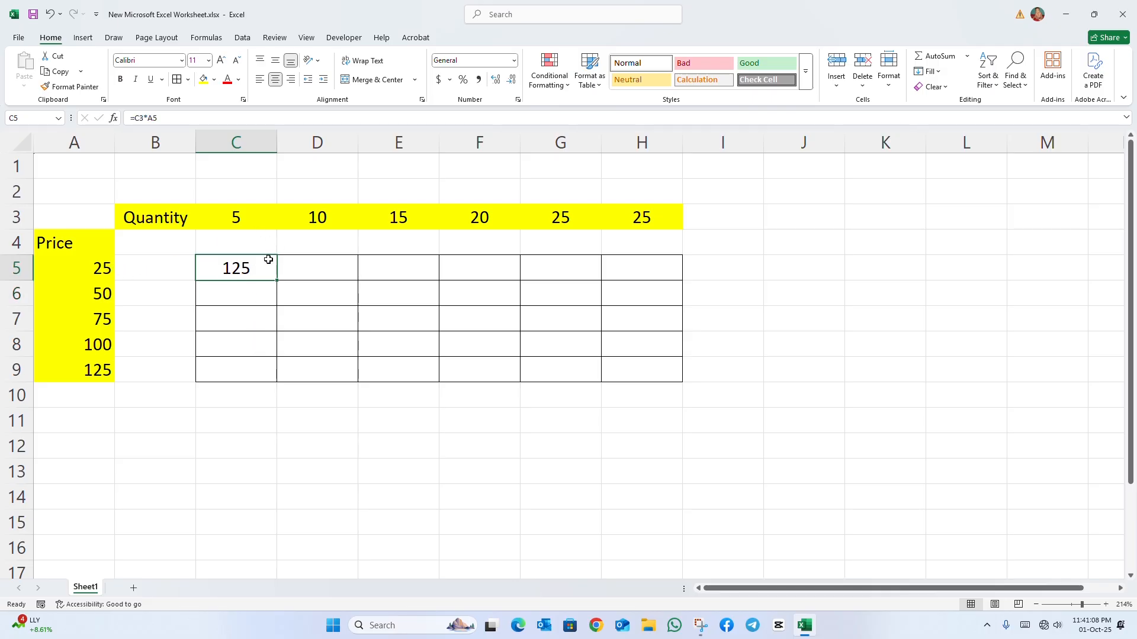
# Enter the formula =D3*A5 in cell D5 to multiply the second quantity by the first price.
pyautogui.click(313, 268)
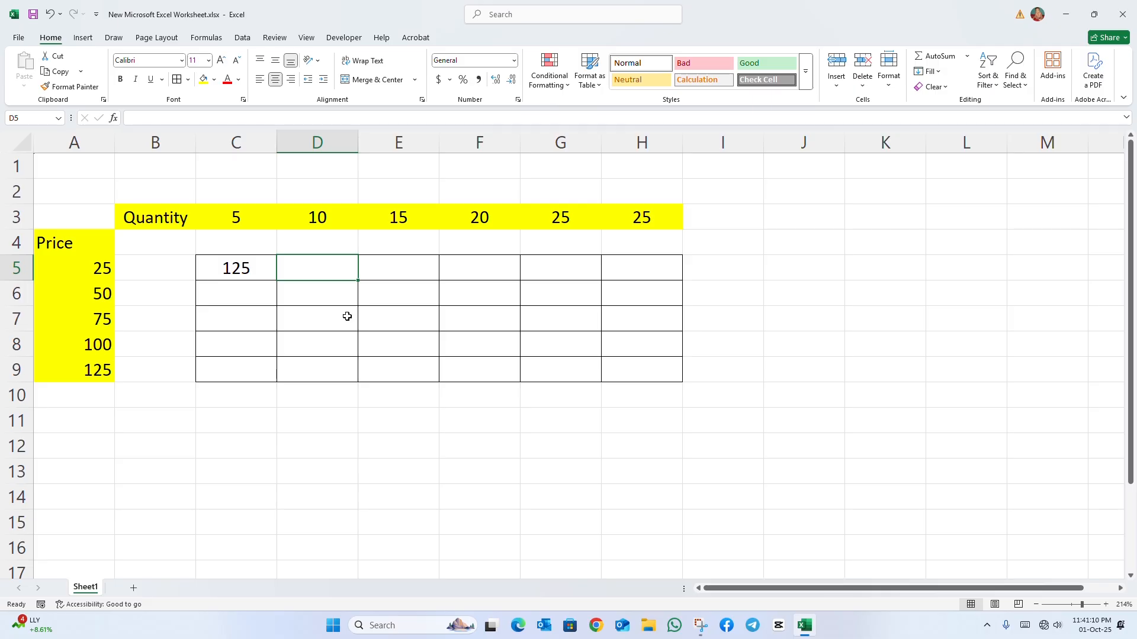
pyautogui.write('=')
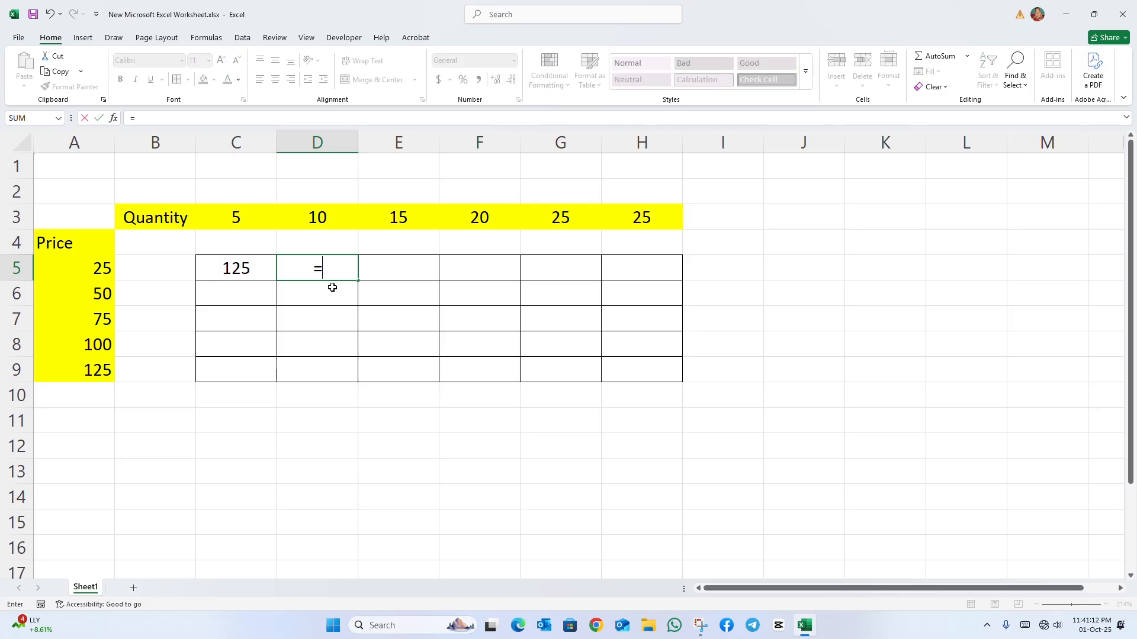
pyautogui.click(317, 217)
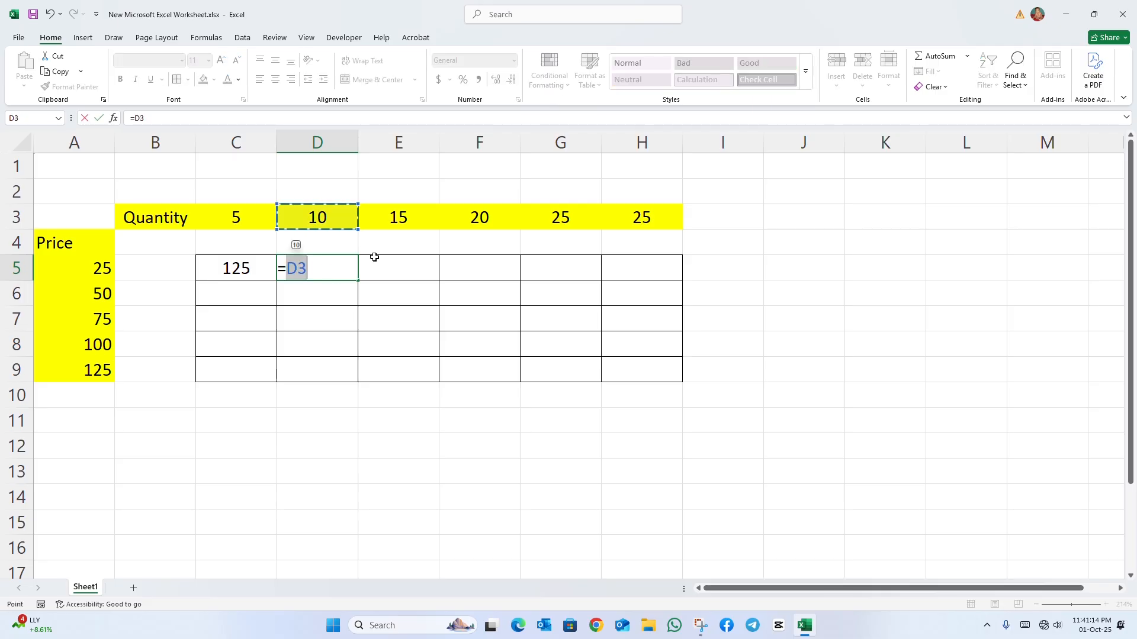
pyautogui.write('*')
pyautogui.click(70, 272)
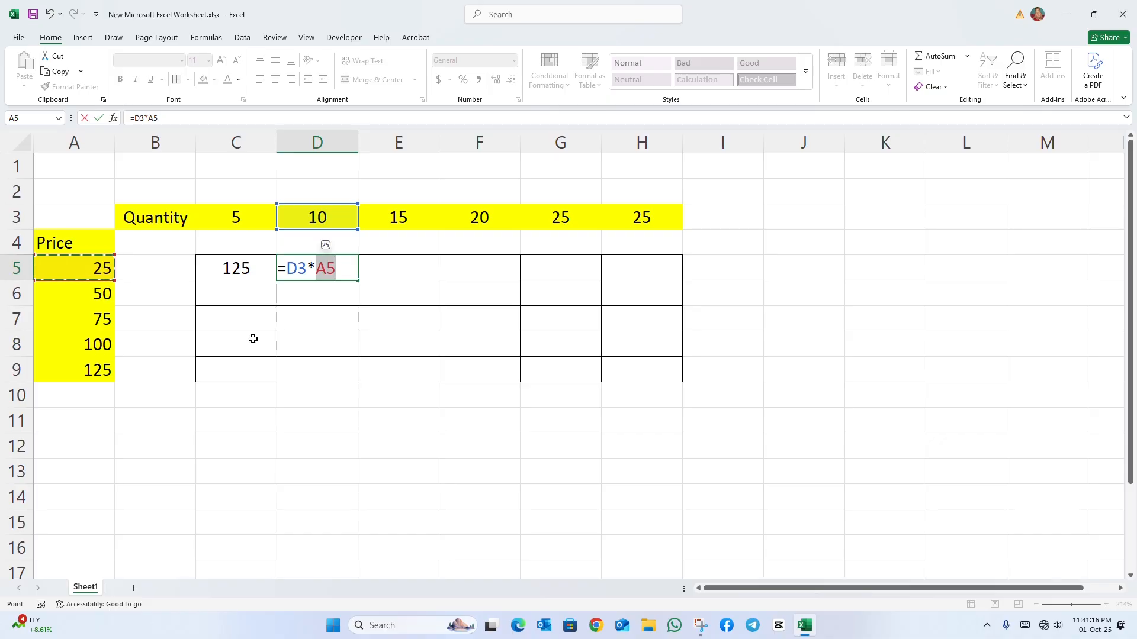
pyautogui.press('Return')
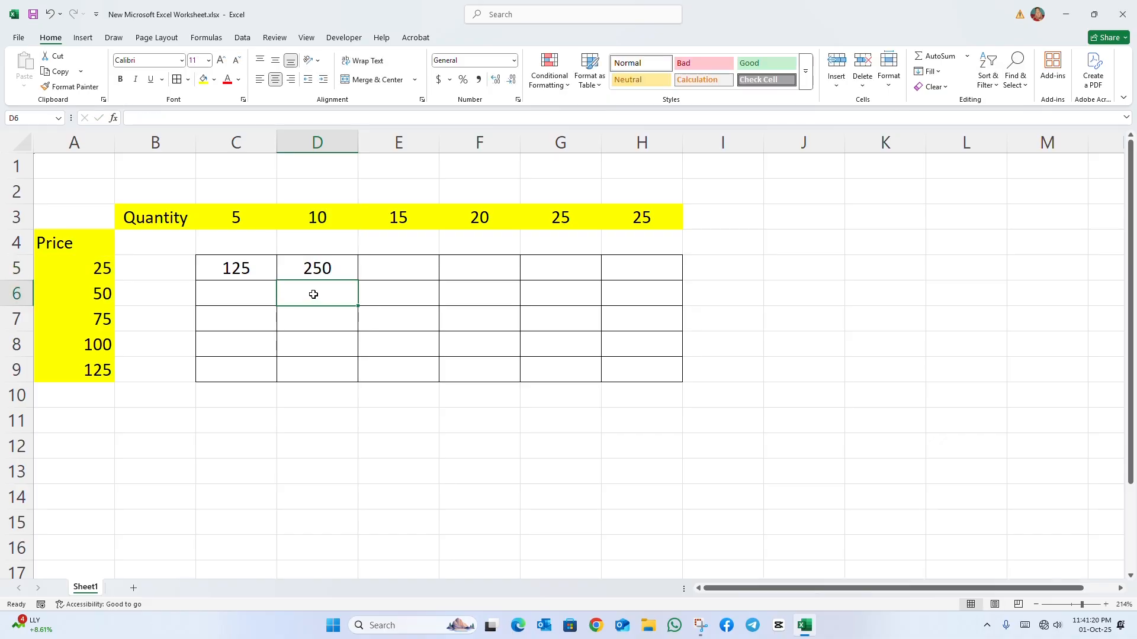
# Enter the formula =E3*A6 in cell E5 and check which cells it references.
pyautogui.click(402, 274)
pyautogui.write('=')
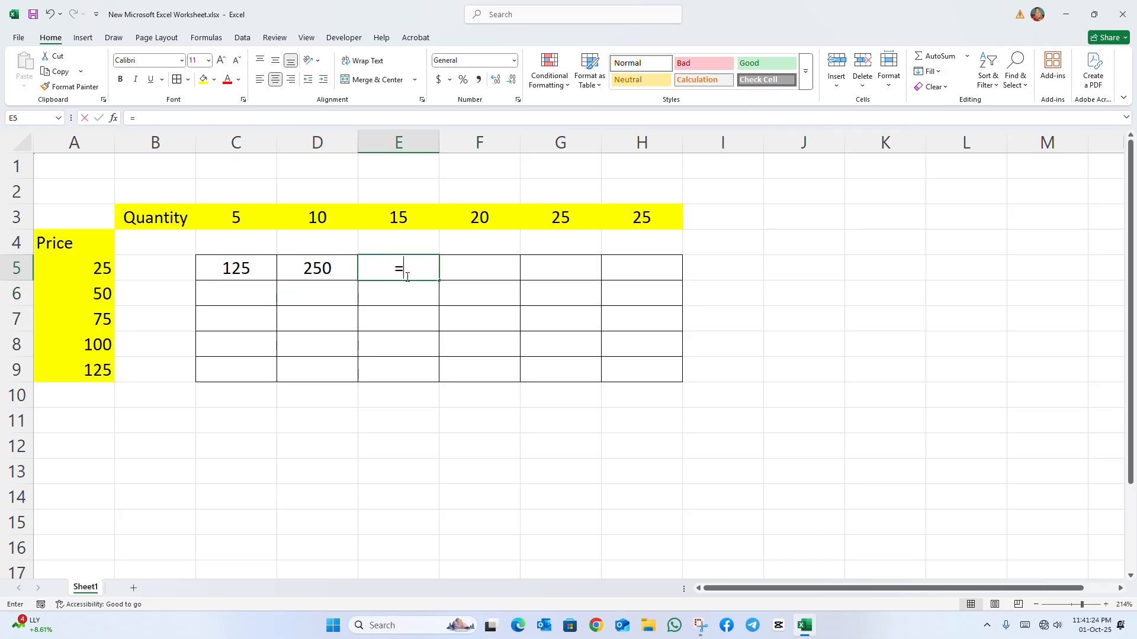
pyautogui.click(415, 223)
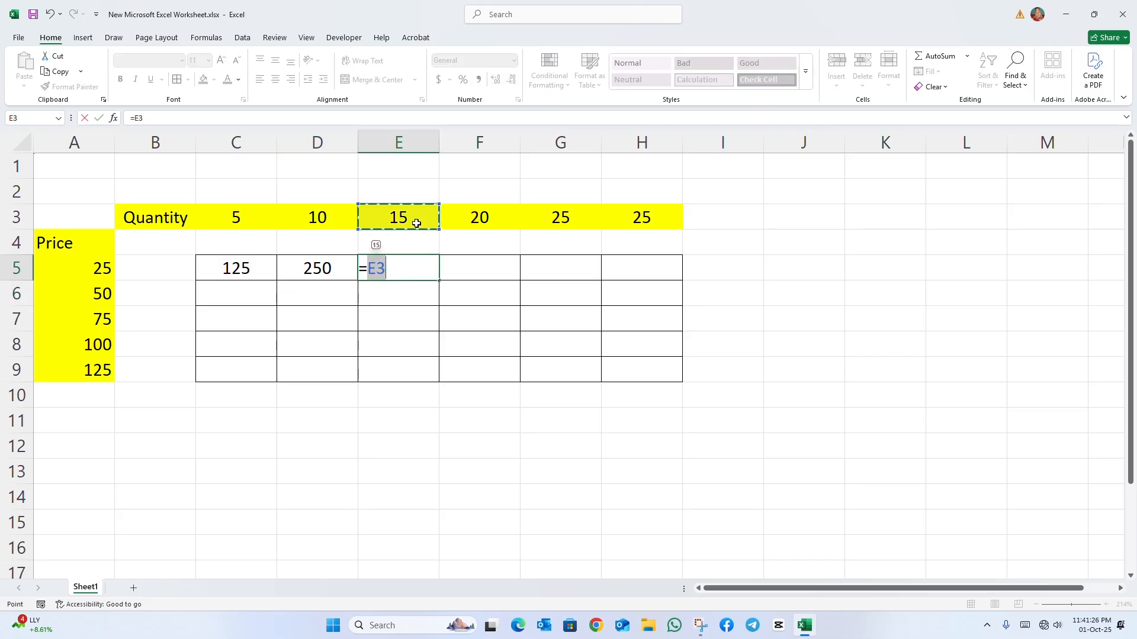
pyautogui.write('*')
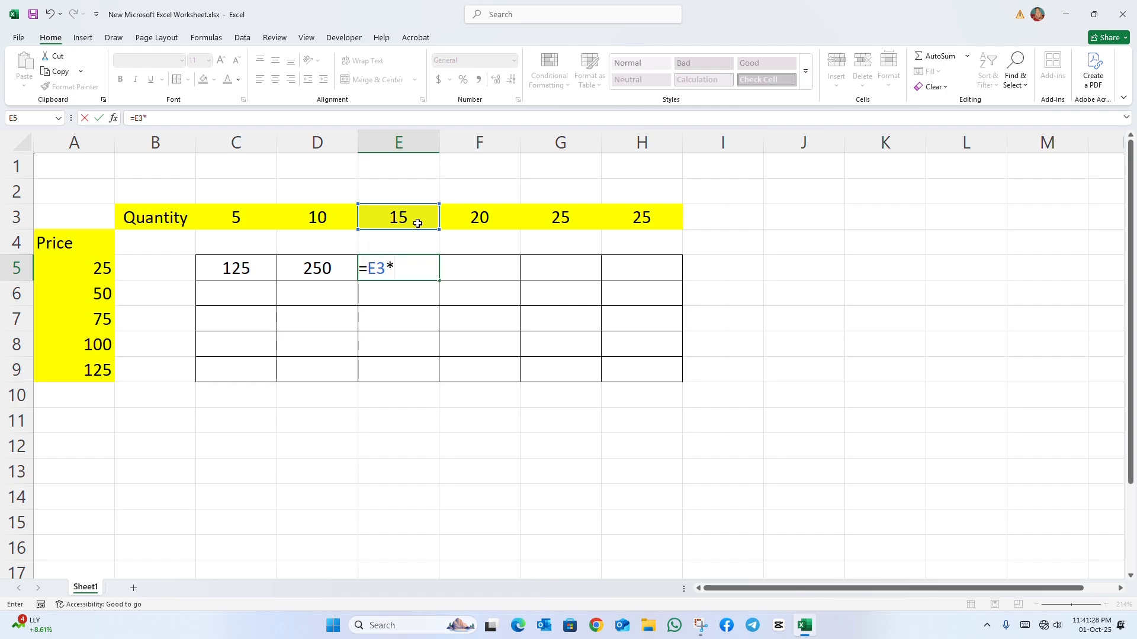
pyautogui.click(93, 287)
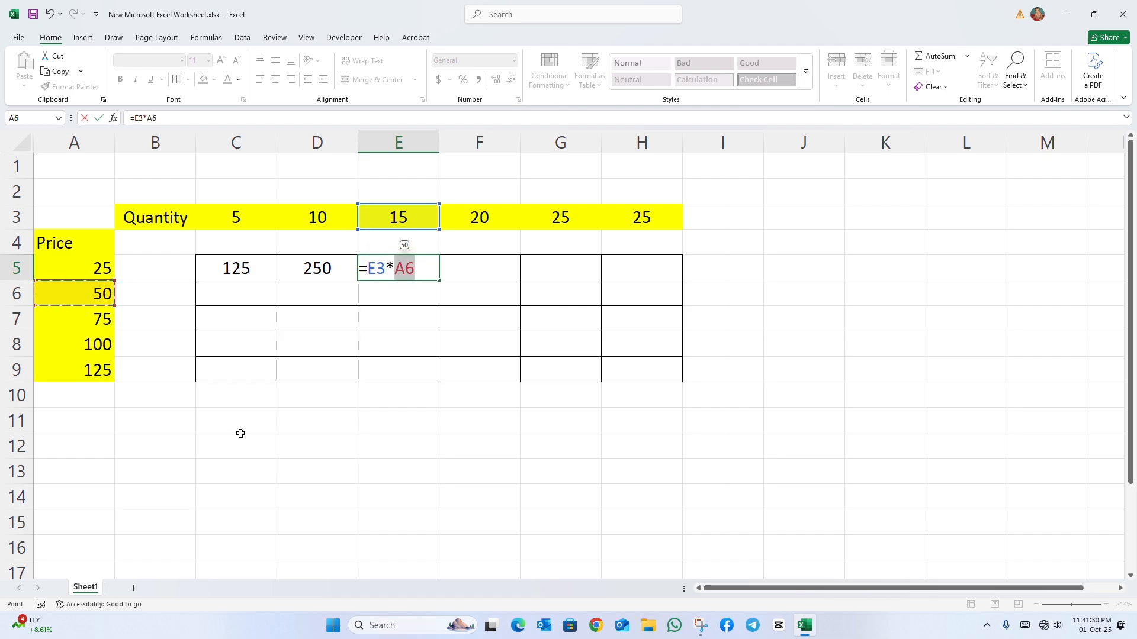
pyautogui.press('Return')
pyautogui.click(382, 265)
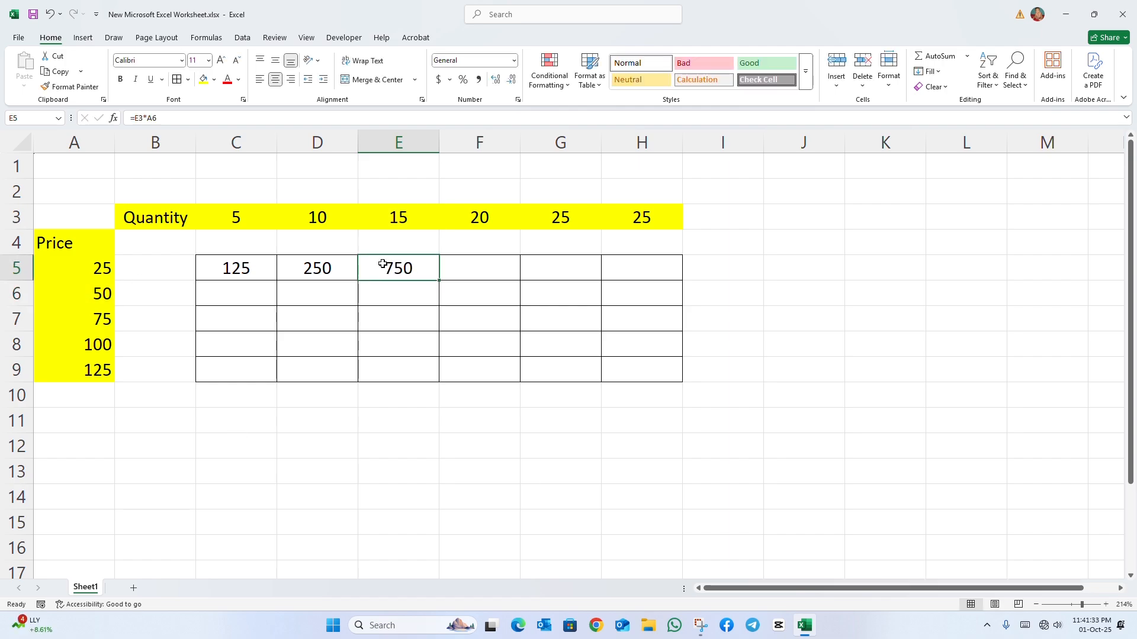
pyautogui.doubleClick(400, 270)
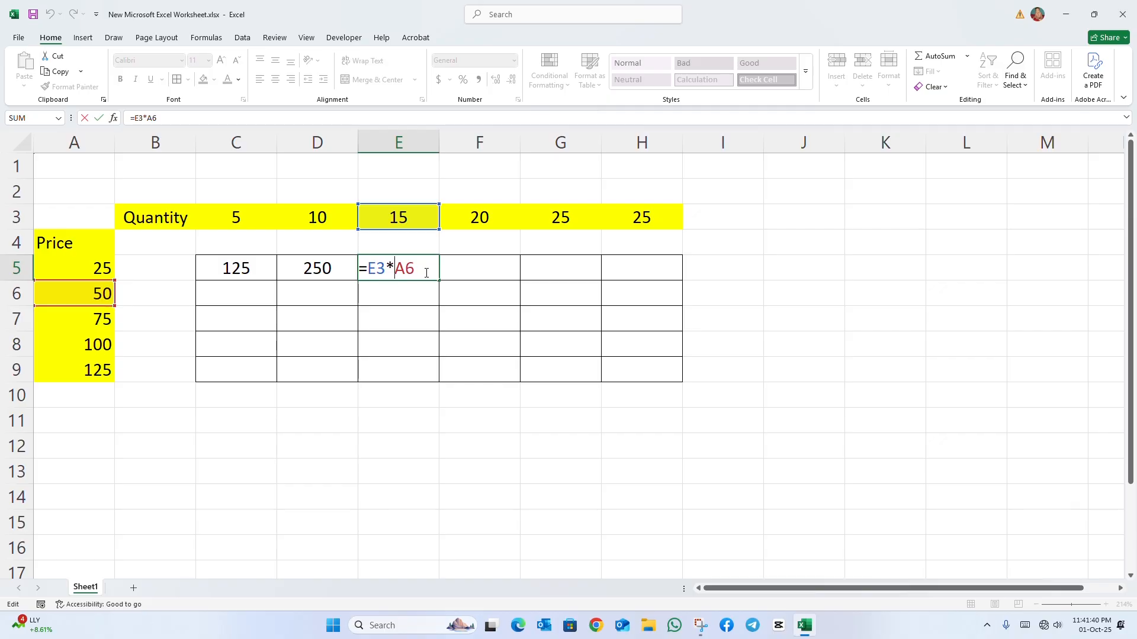
pyautogui.press('Return')
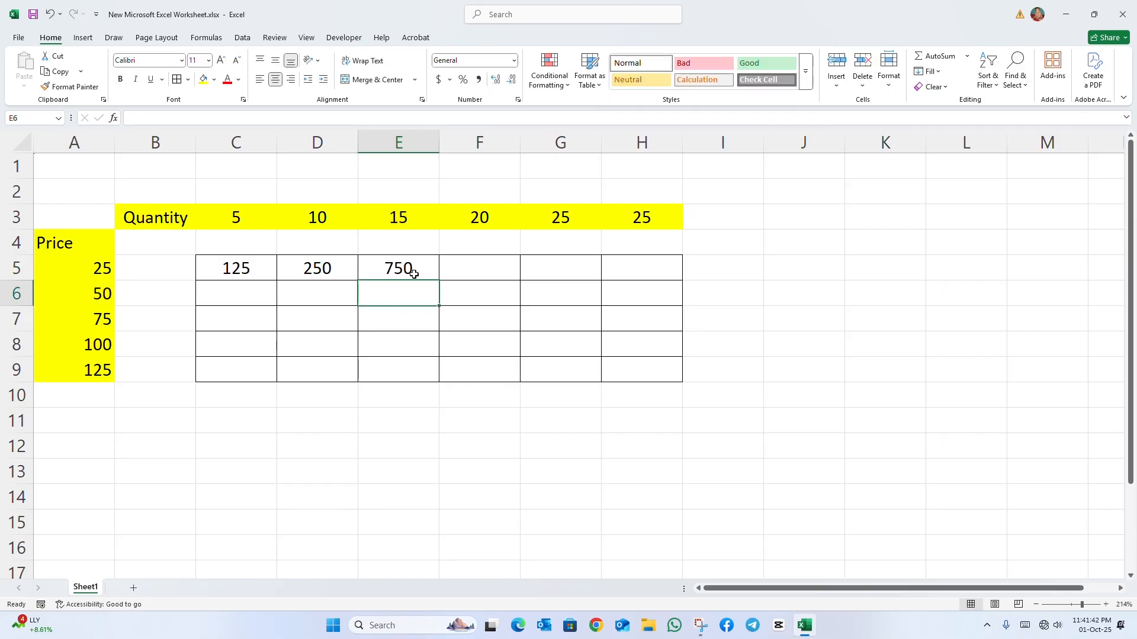
# Clear the manually entered formulas from cells D5 and E5.
pyautogui.moveTo(412, 269); pyautogui.dragTo(303, 272)
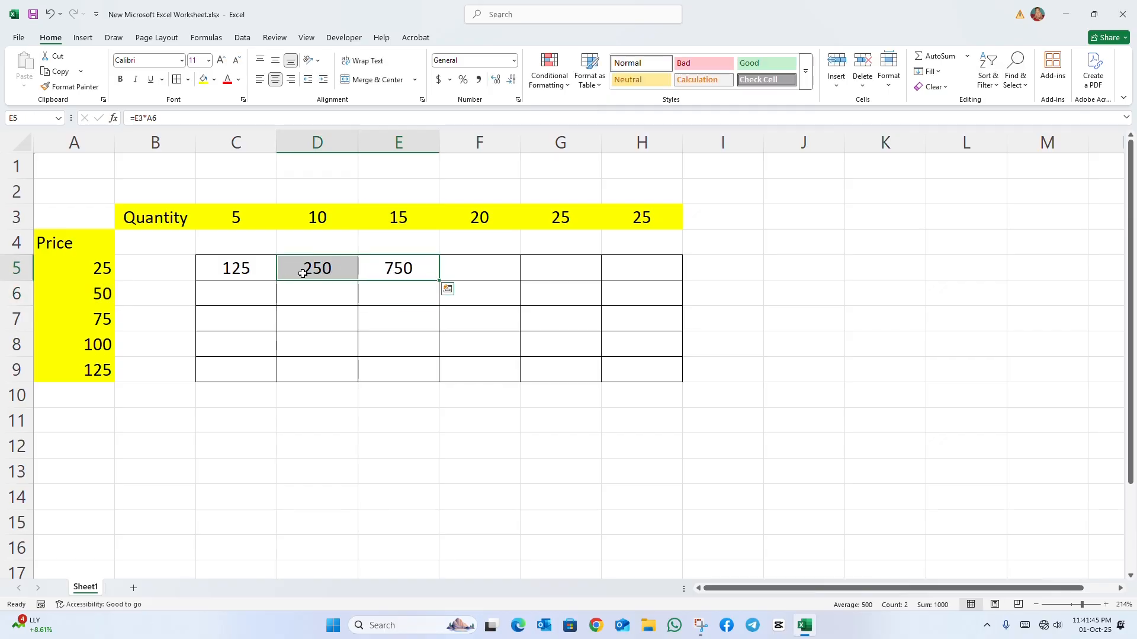
pyautogui.press('Delete')
pyautogui.click(330, 315)
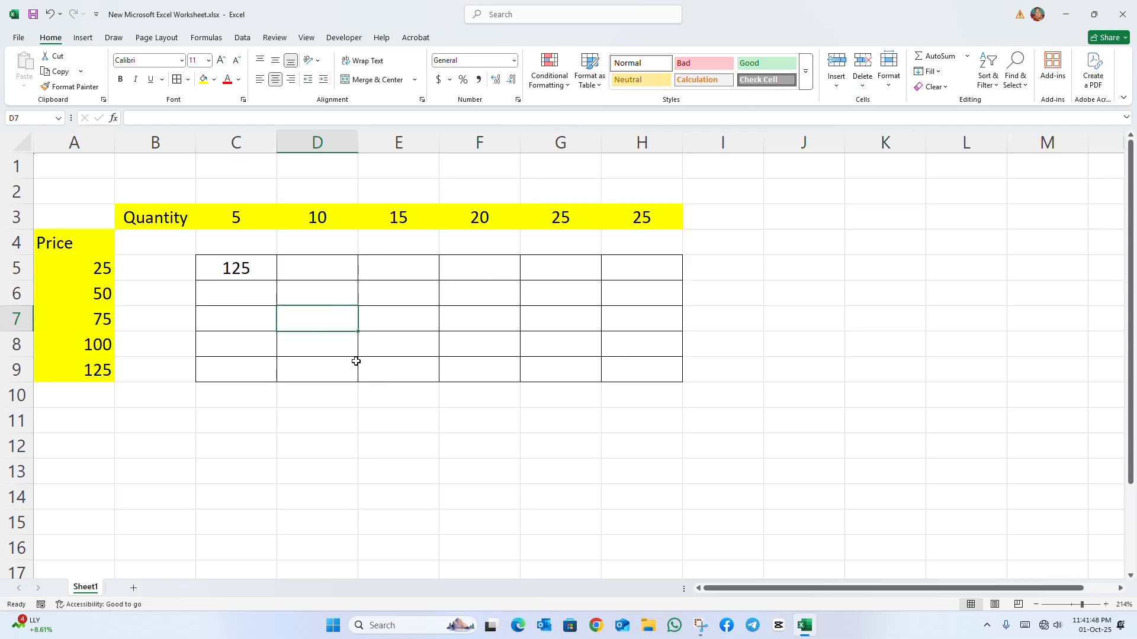
# Fill the formula in C5 across the row through H5.
pyautogui.click(387, 327)
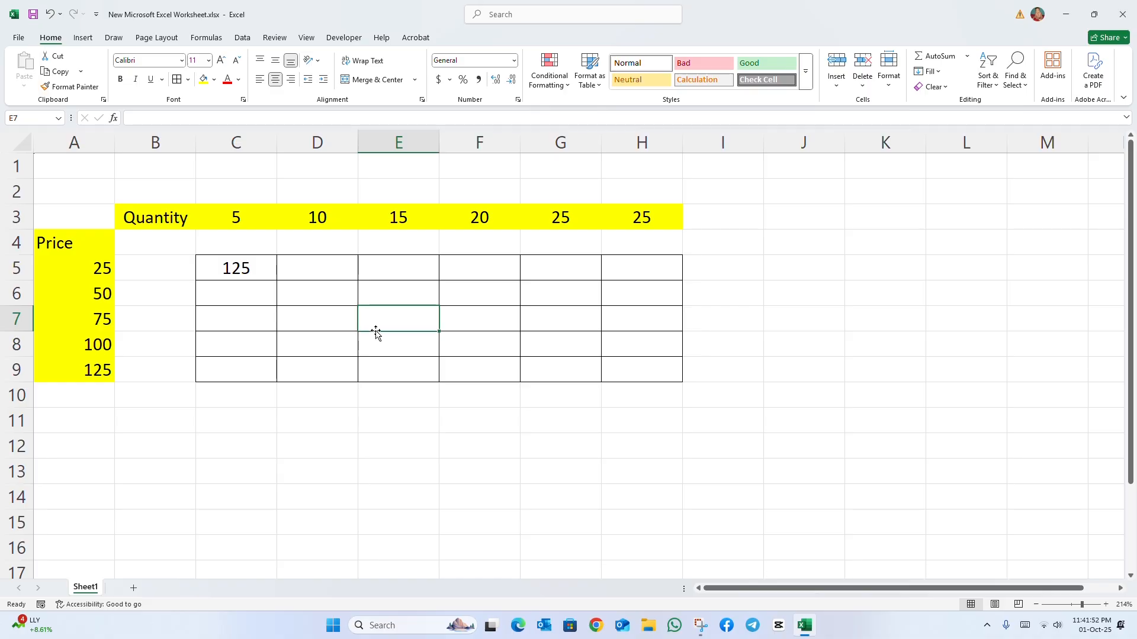
pyautogui.click(243, 271)
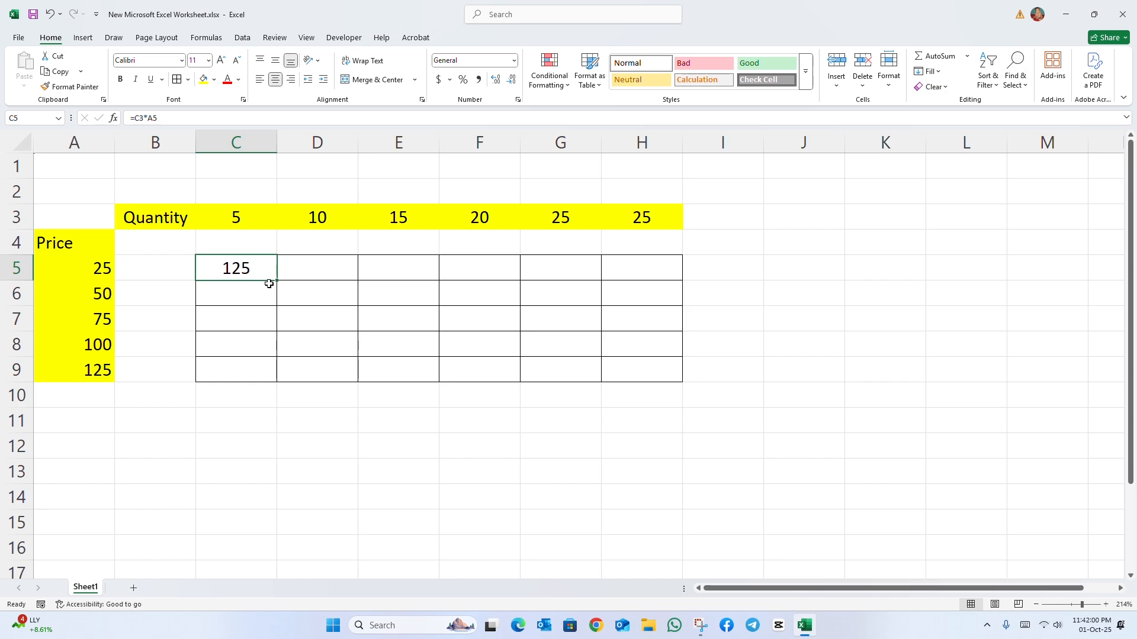
pyautogui.moveTo(278, 282); pyautogui.dragTo(645, 286)
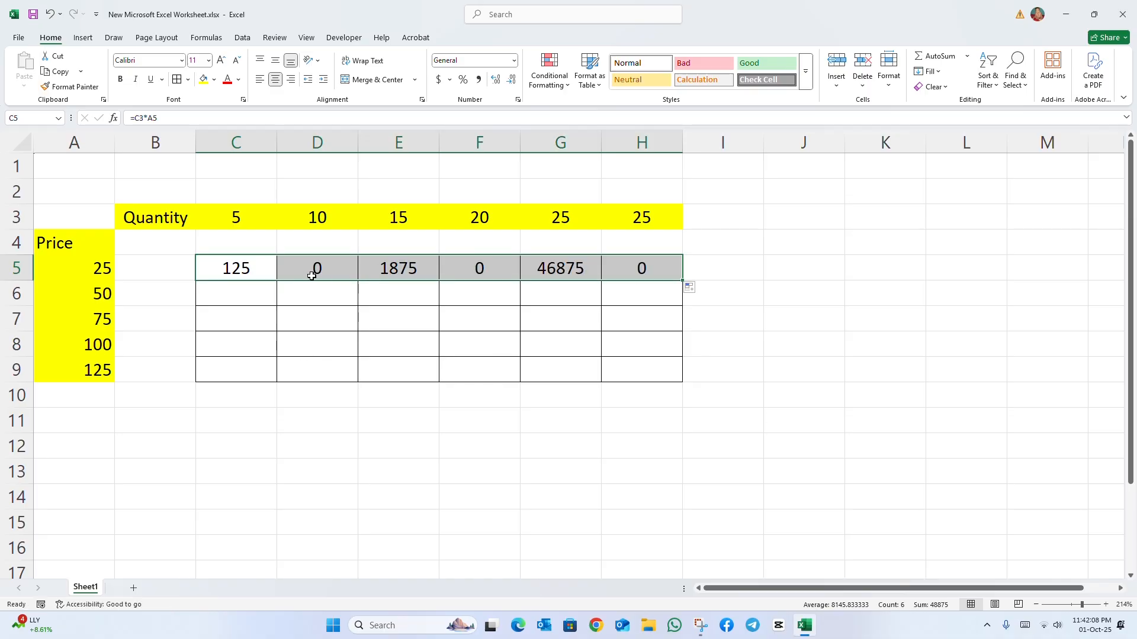
# Examine which cells the filled formulas in row 5 reference, comparing C5 with D5 and E5.
pyautogui.click(334, 273)
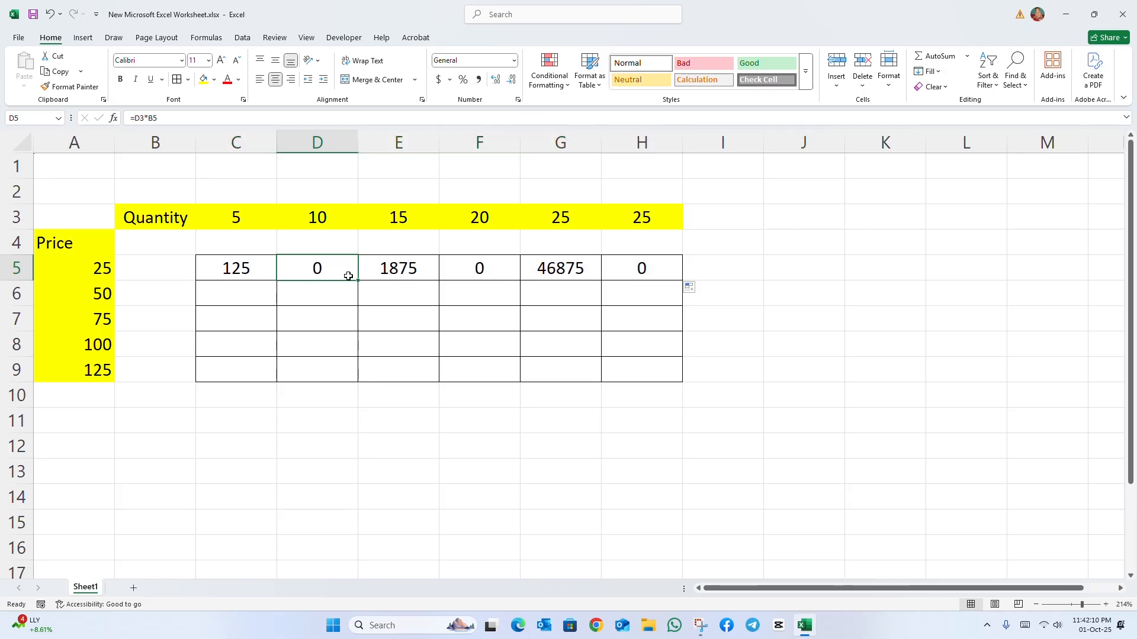
pyautogui.click(425, 270)
pyautogui.click(478, 269)
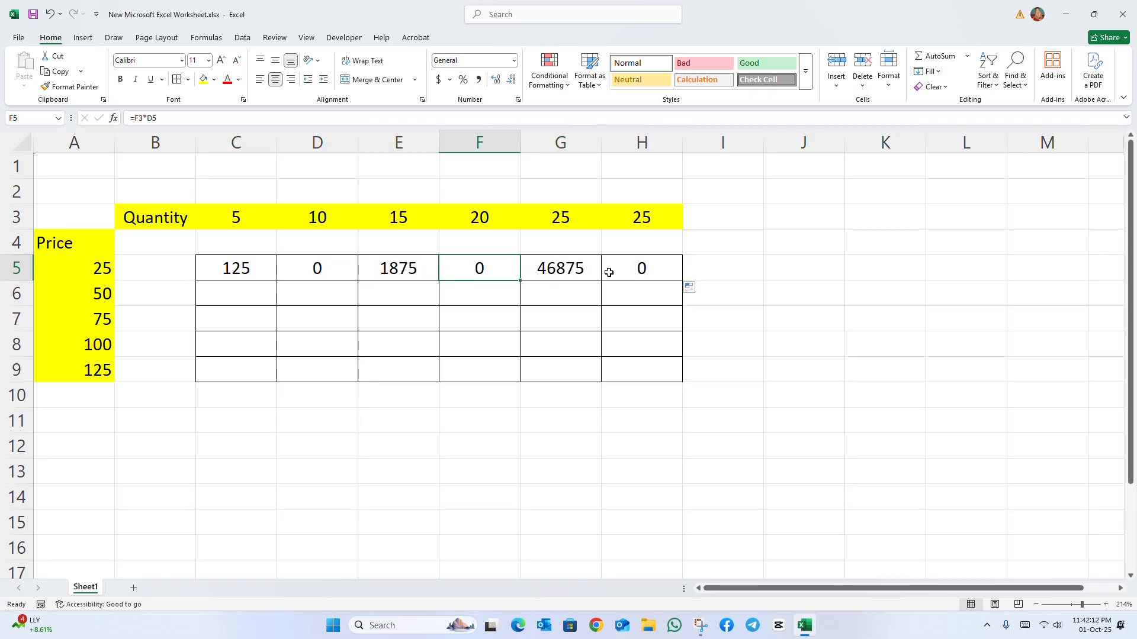
pyautogui.click(432, 299)
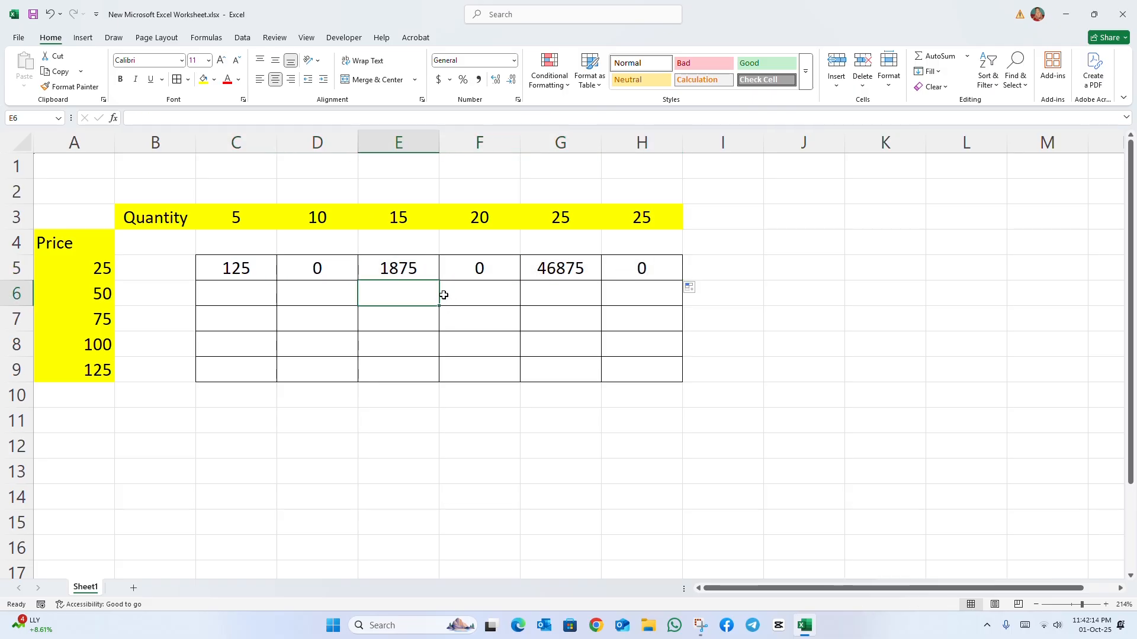
pyautogui.doubleClick(229, 271)
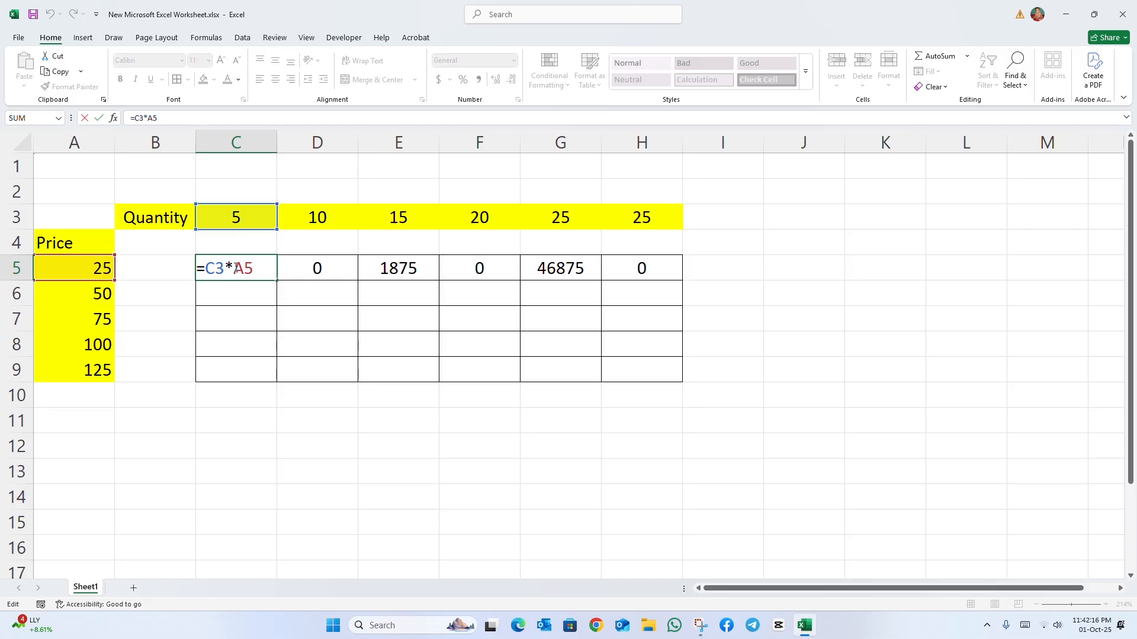
pyautogui.press('Return')
pyautogui.doubleClick(325, 268)
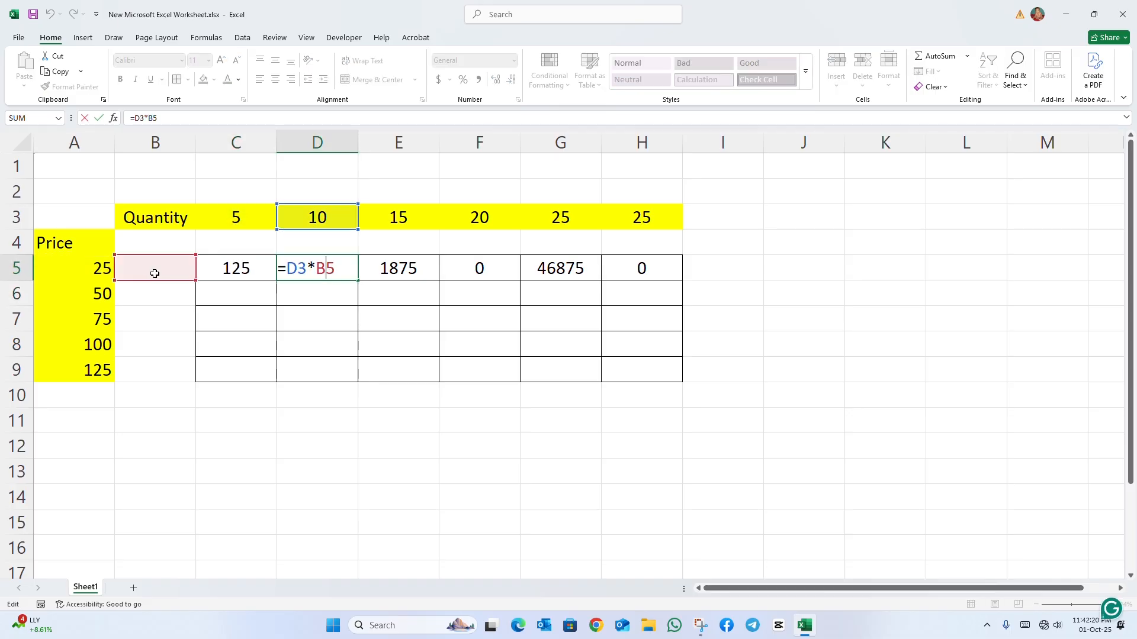
pyautogui.press('Return')
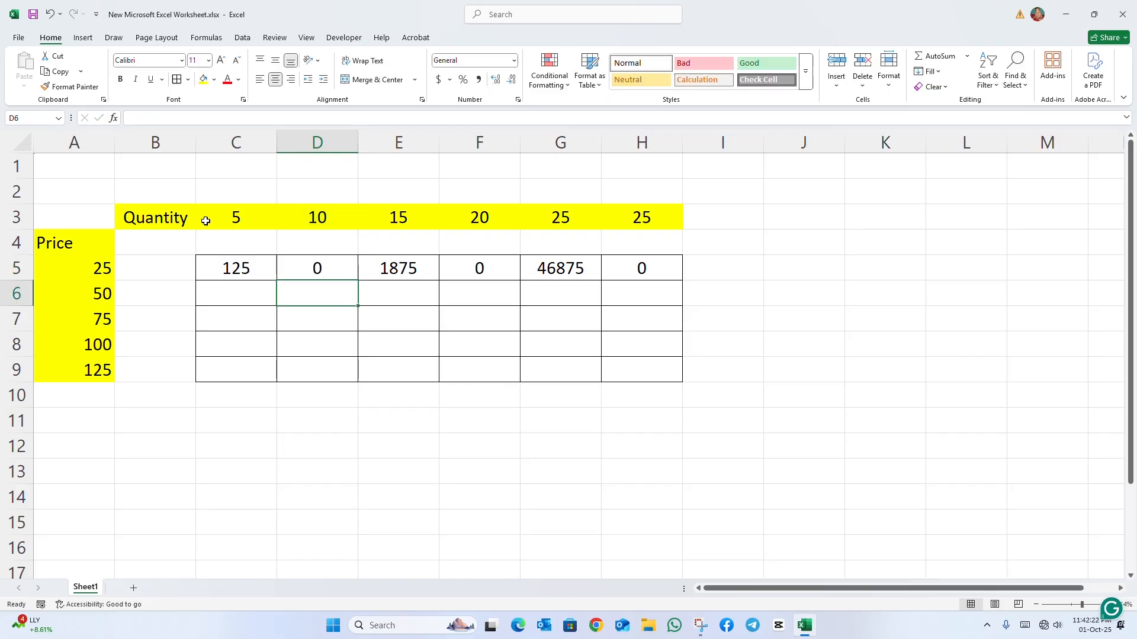
pyautogui.doubleClick(403, 269)
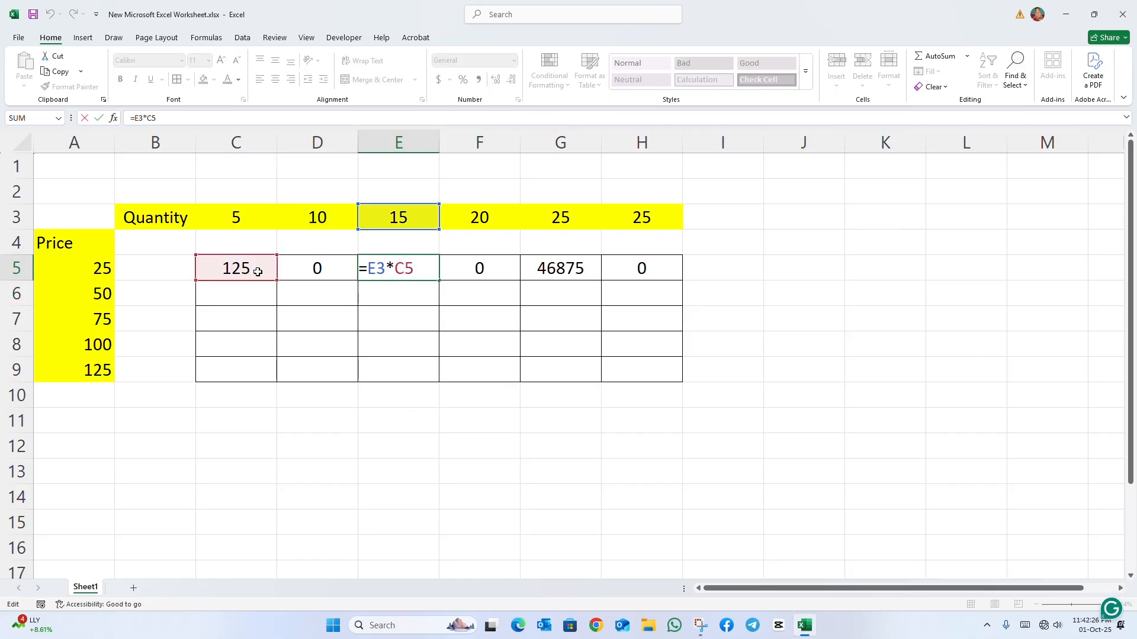
pyautogui.press('Return')
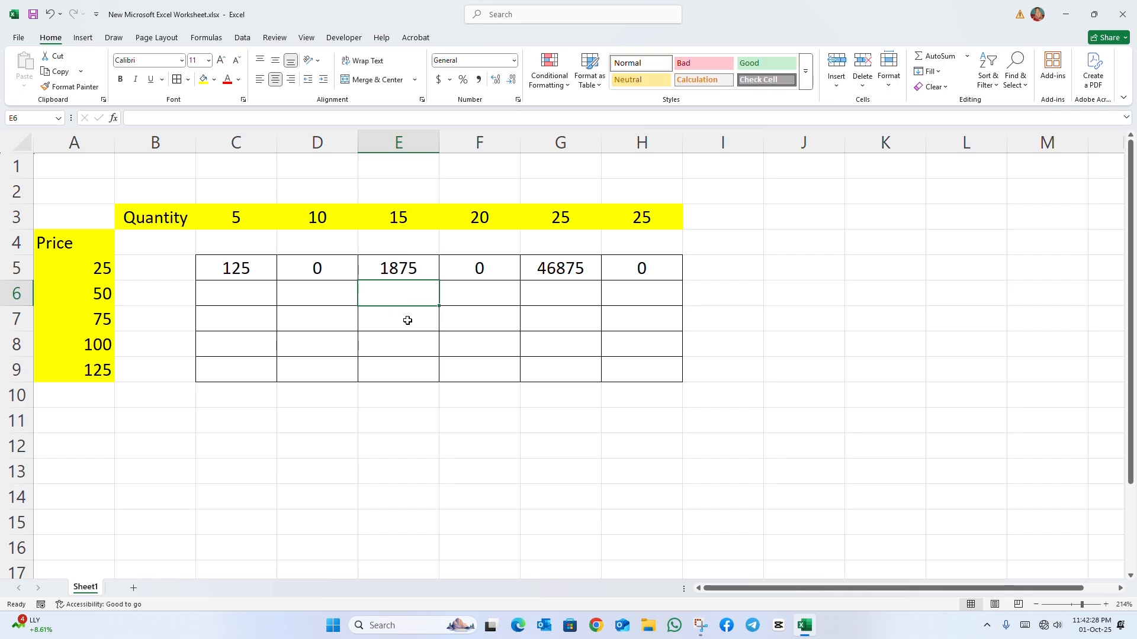
# Clear the filled formulas from D5:H6, keeping the original formula in C5.
pyautogui.moveTo(333, 273); pyautogui.dragTo(397, 272)
pyautogui.moveTo(621, 279); pyautogui.dragTo(652, 289)
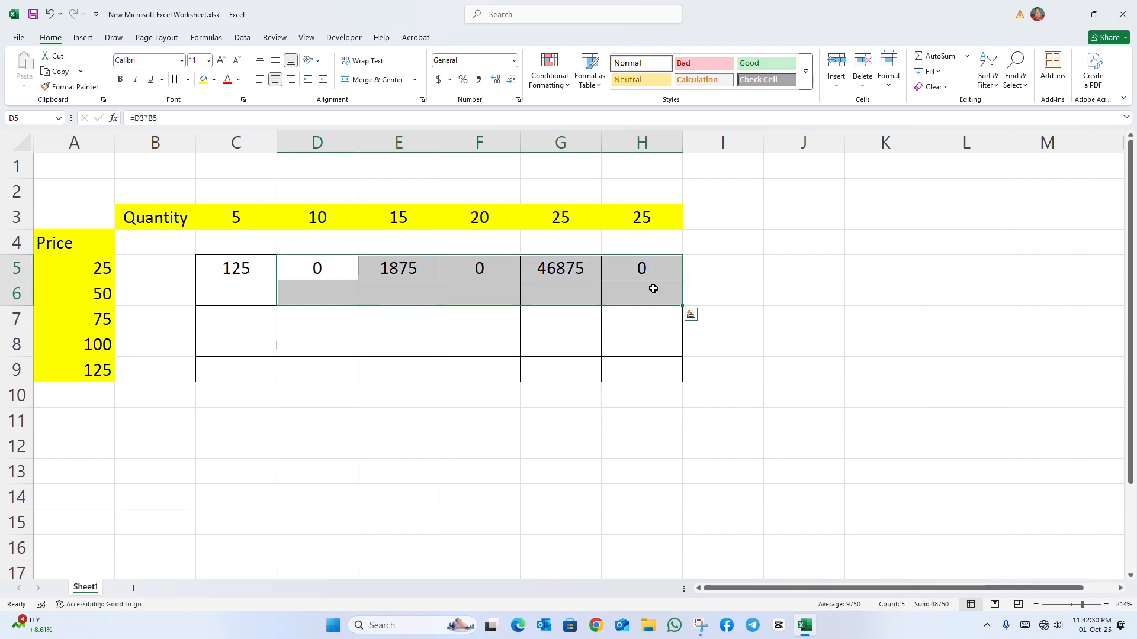
pyautogui.press('Delete')
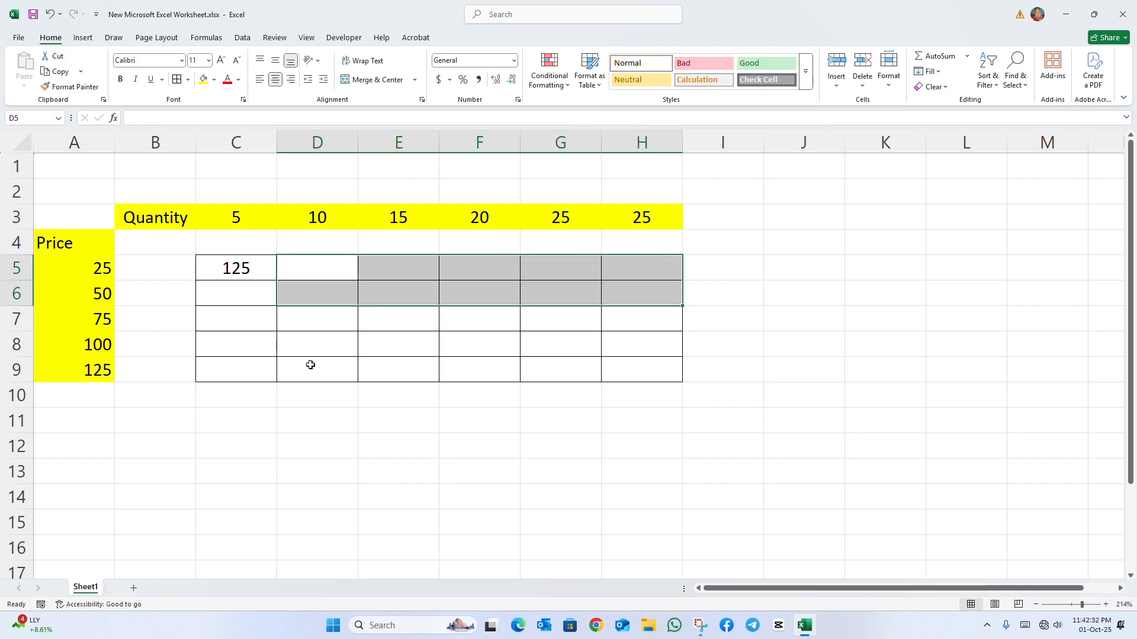
# Examine the formula in C5 against the quantities in row 3 and the prices in column A.
pyautogui.click(326, 349)
pyautogui.click(326, 278)
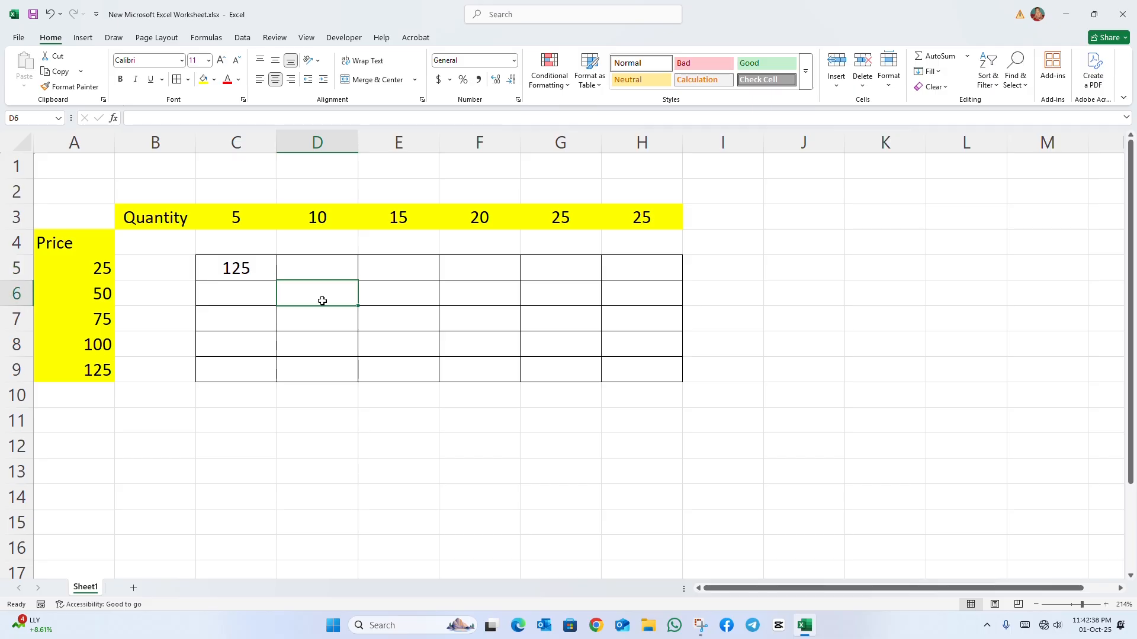
pyautogui.click(241, 273)
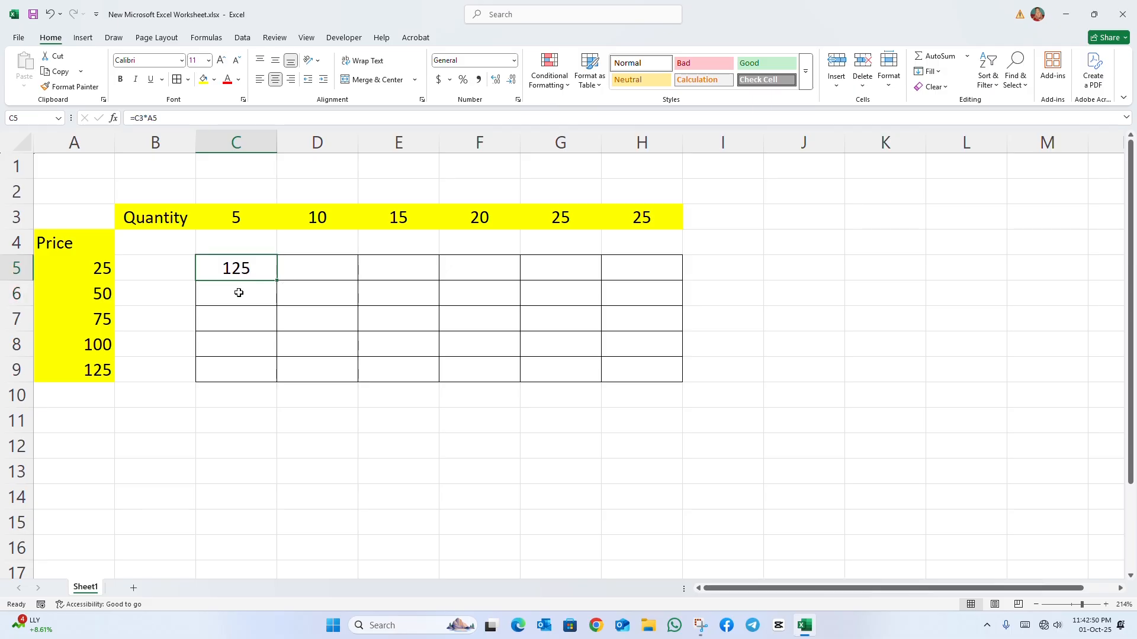
pyautogui.press('Return')
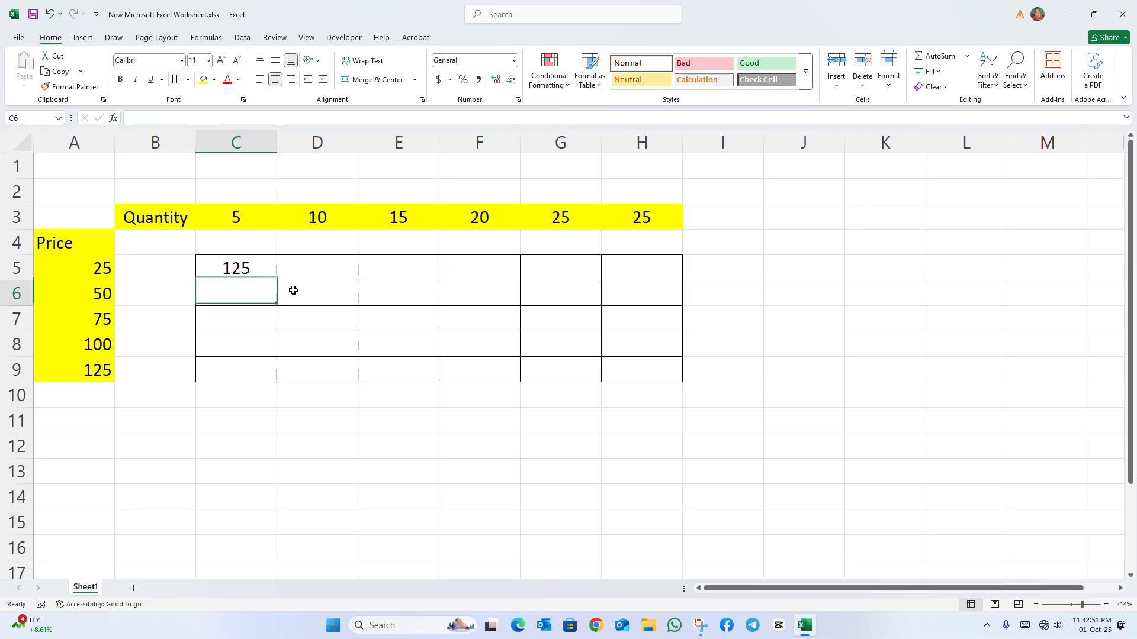
pyautogui.click(14, 223)
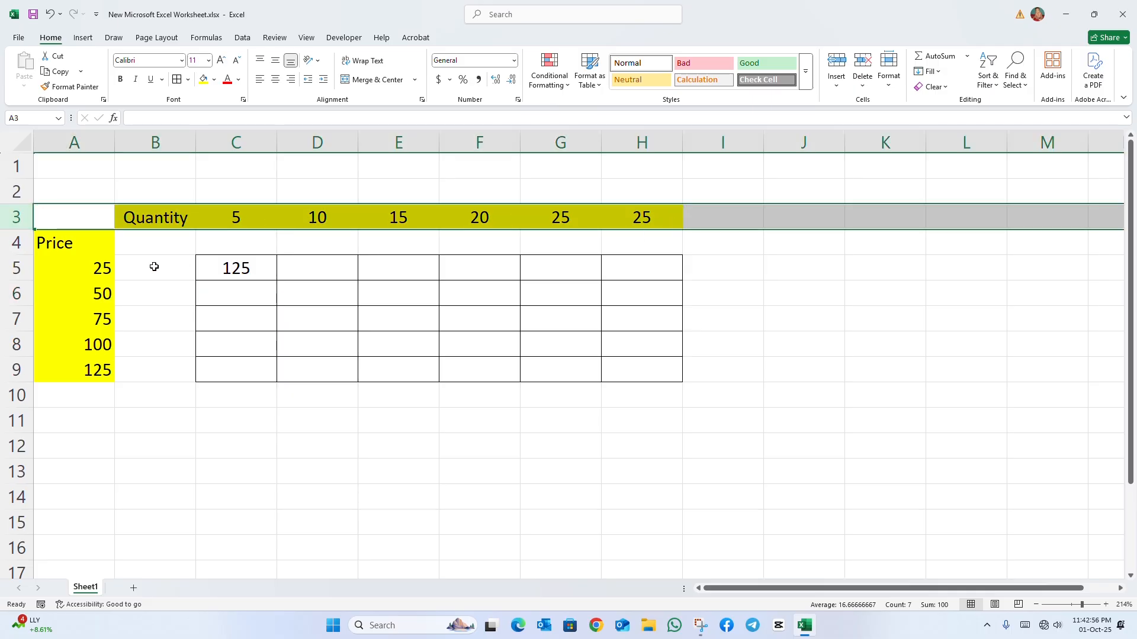
pyautogui.click(77, 142)
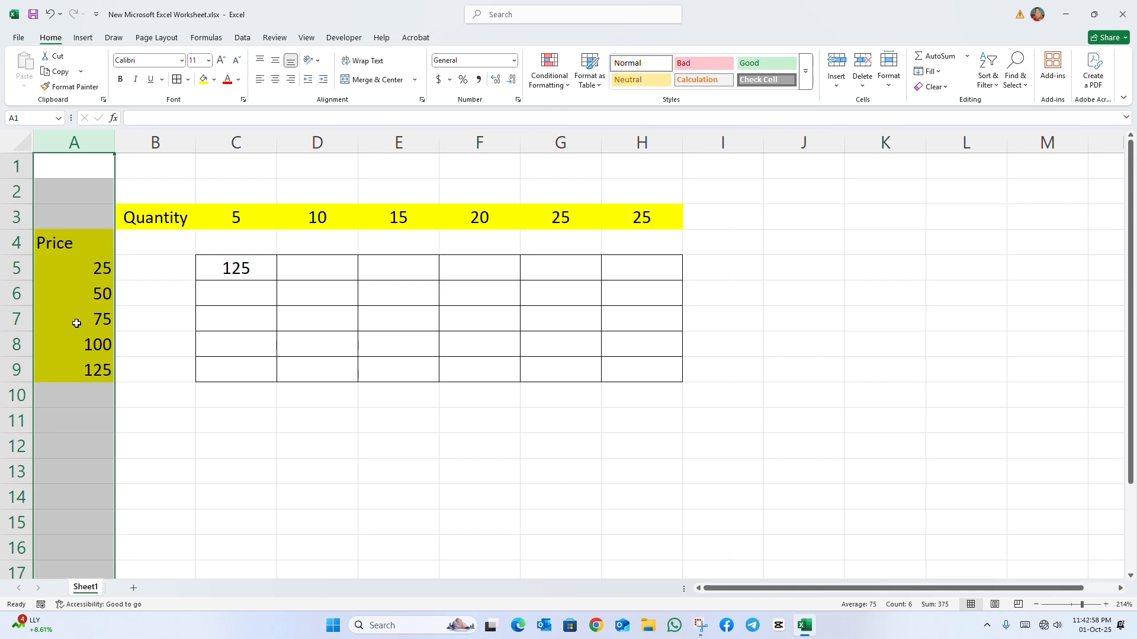
pyautogui.click(236, 299)
pyautogui.click(318, 290)
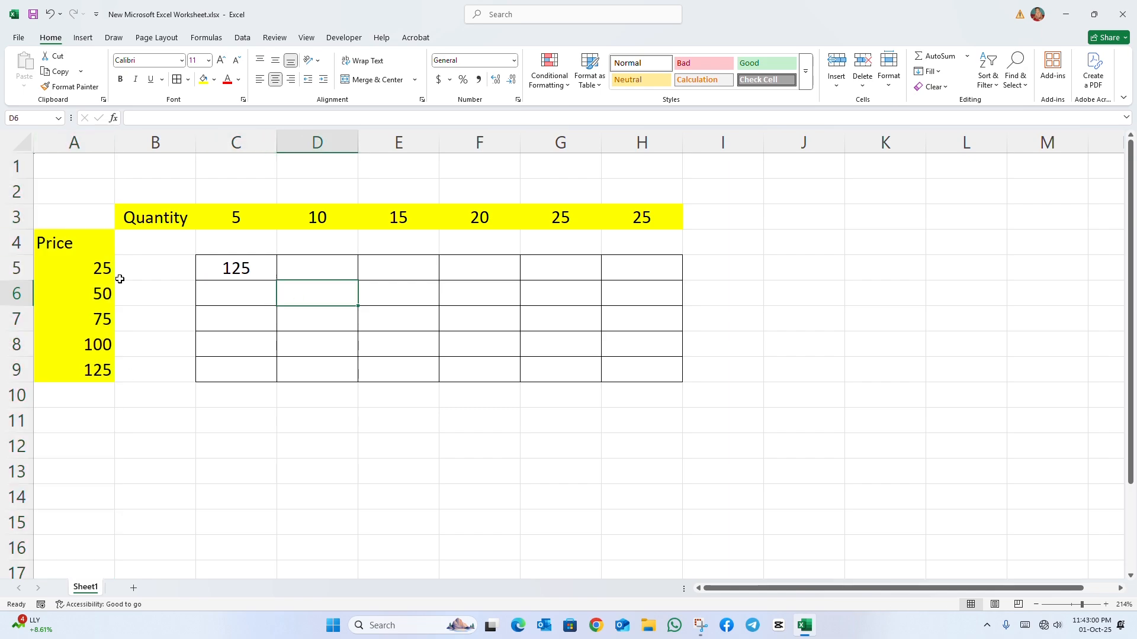
# Lock only the row of the quantity reference in C5's formula, making it C$3.
pyautogui.click(255, 270)
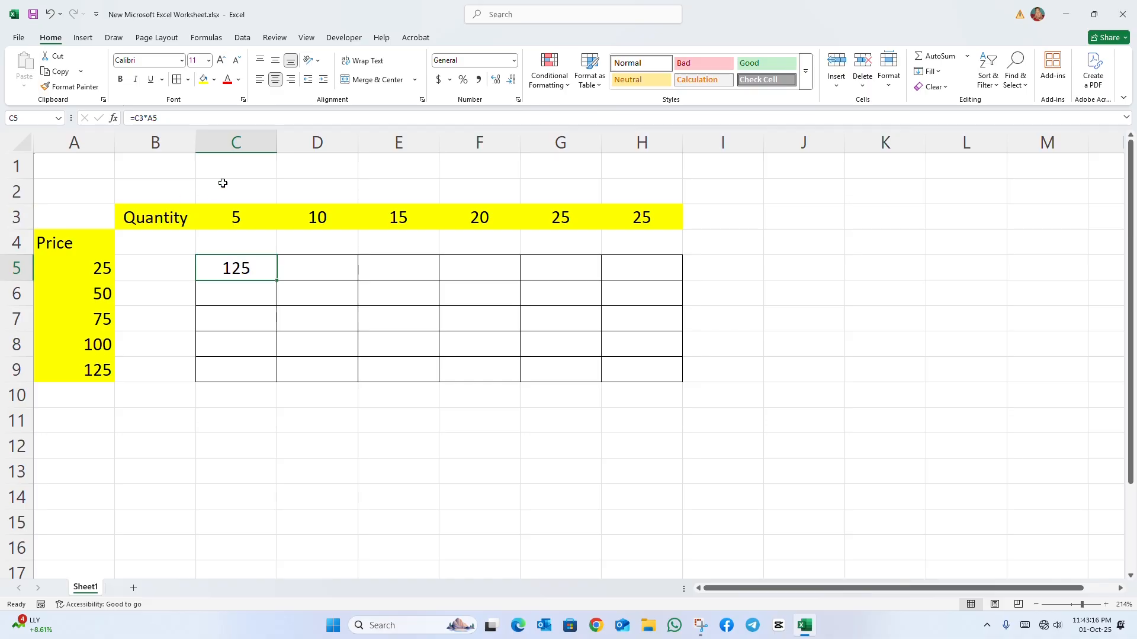
pyautogui.click(137, 117)
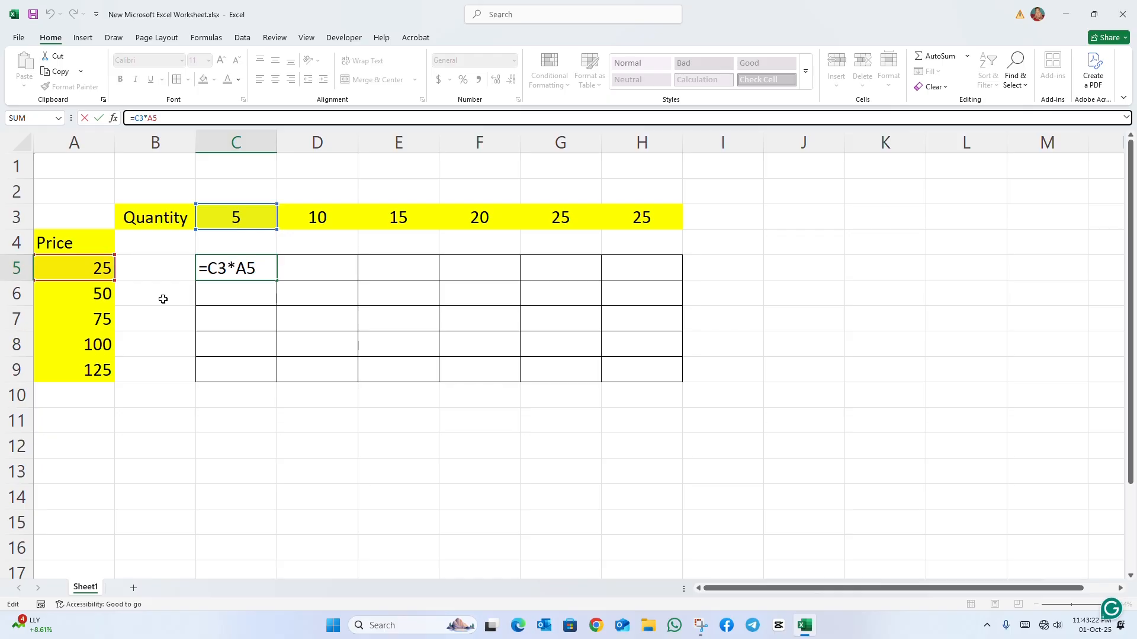
pyautogui.press('F4')
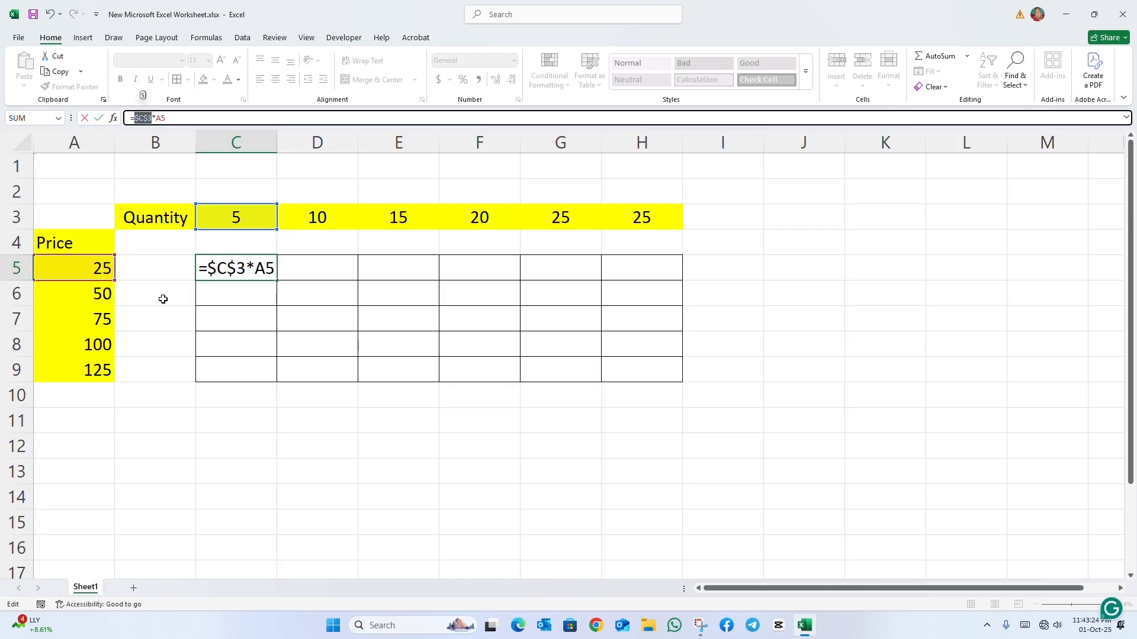
pyautogui.press('F4')
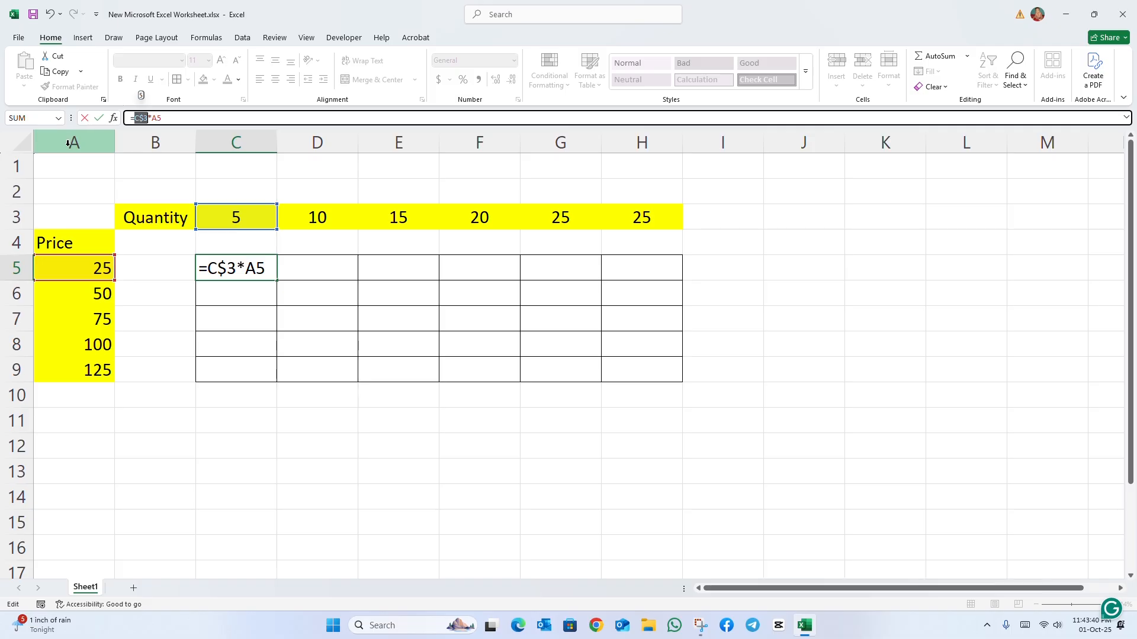
# Lock only the column of the price reference so that C5's formula is =C$3*$A5, and commit it.
pyautogui.click(157, 119)
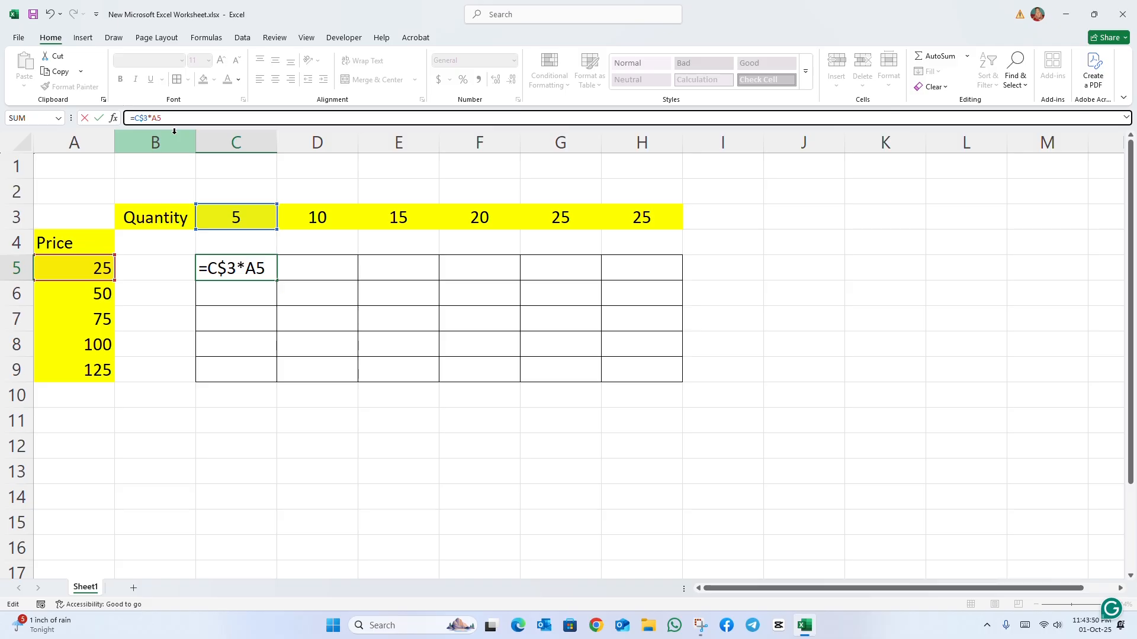
pyautogui.press('F4')
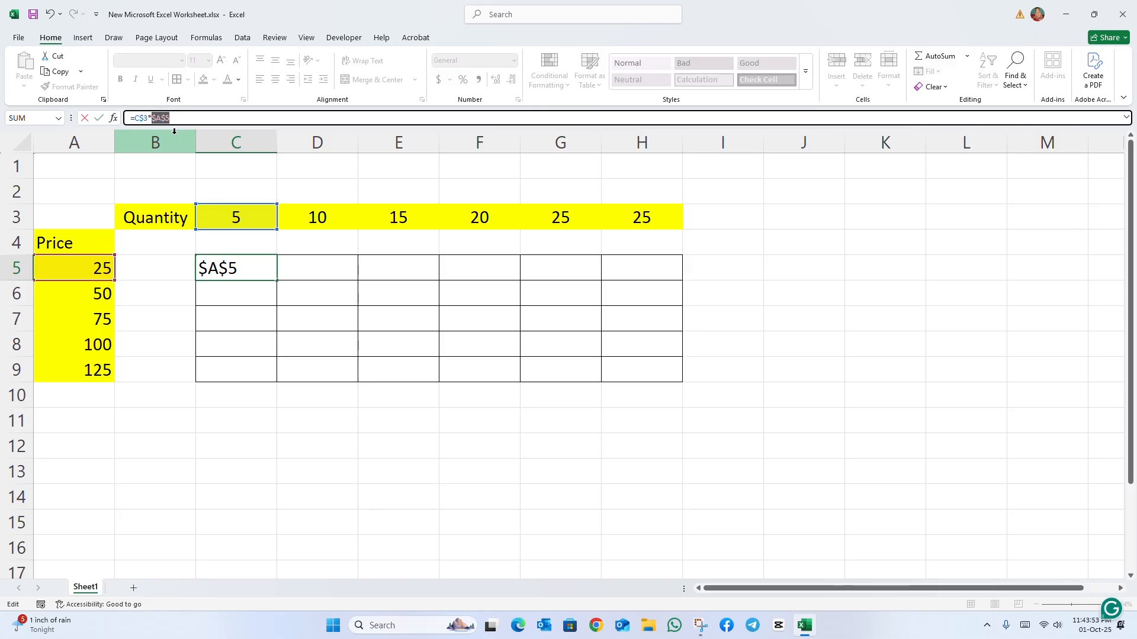
pyautogui.press('F4')
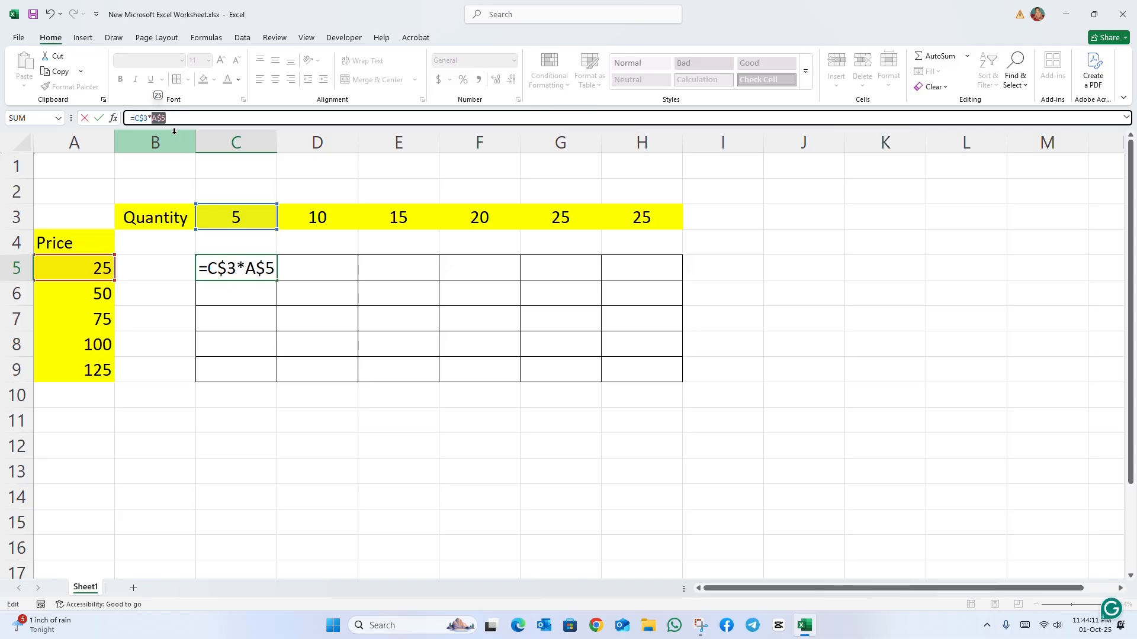
pyautogui.press('F4')
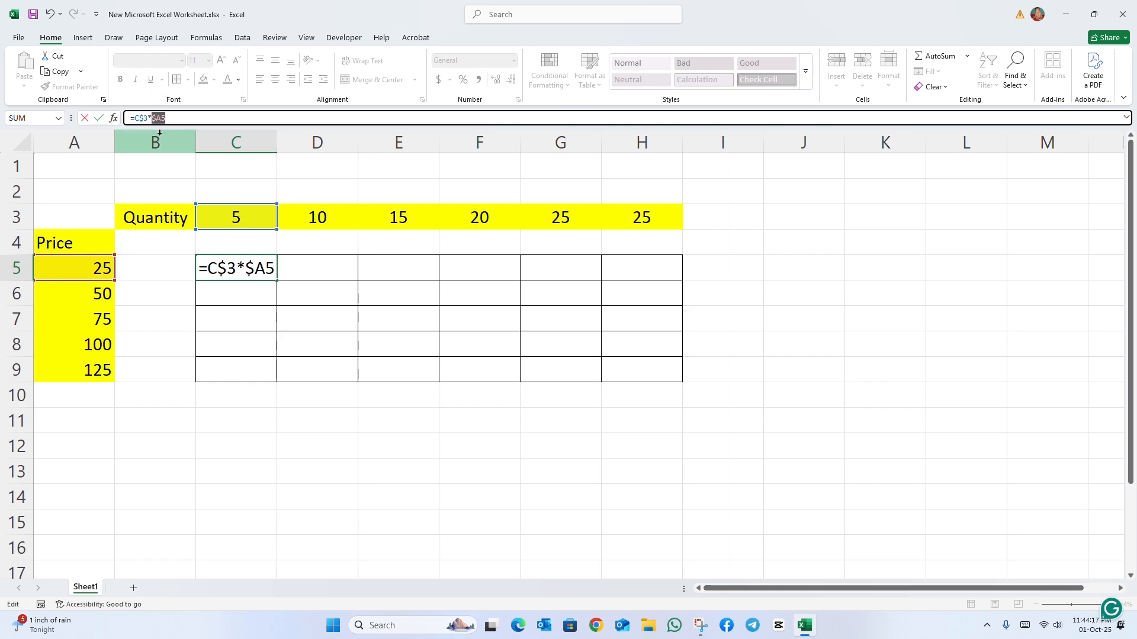
pyautogui.press('Return')
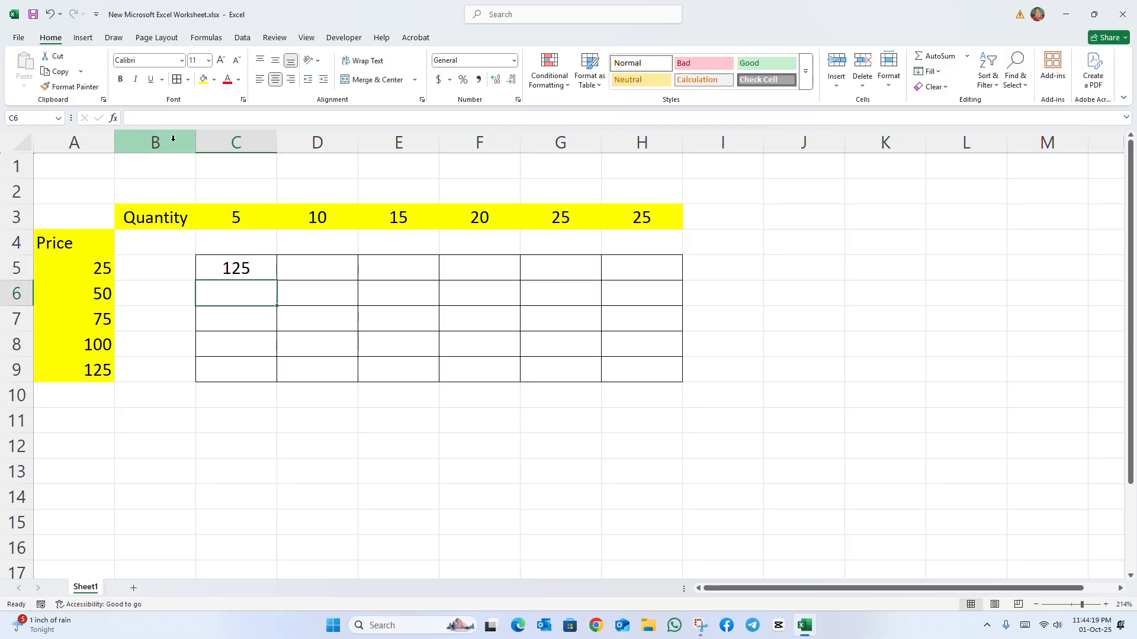
pyautogui.click(3, 224)
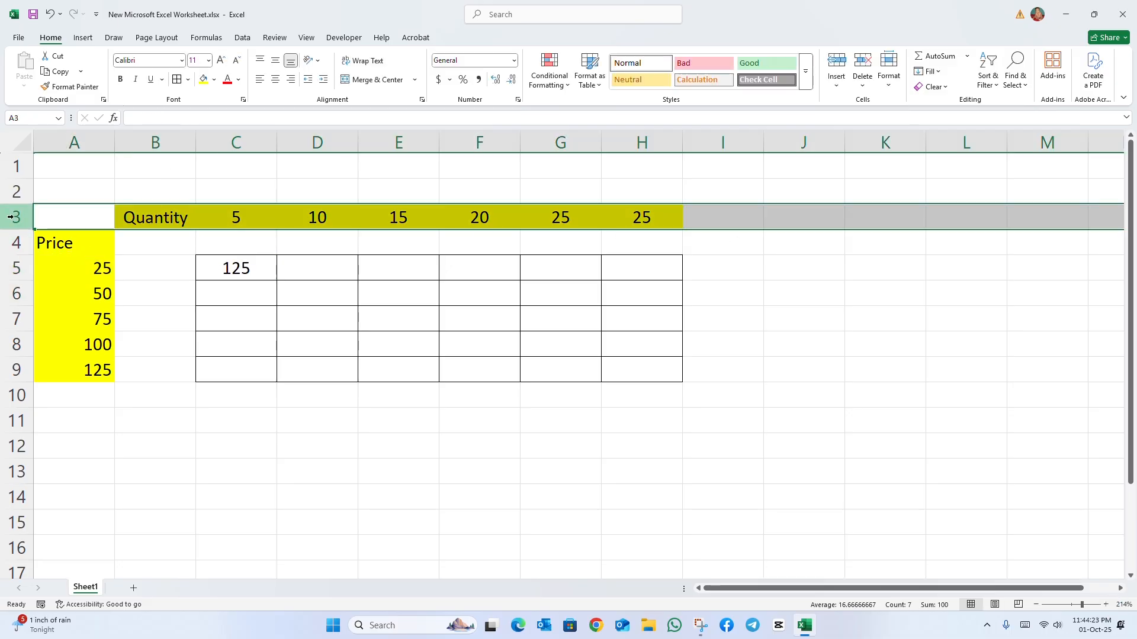
pyautogui.click(72, 137)
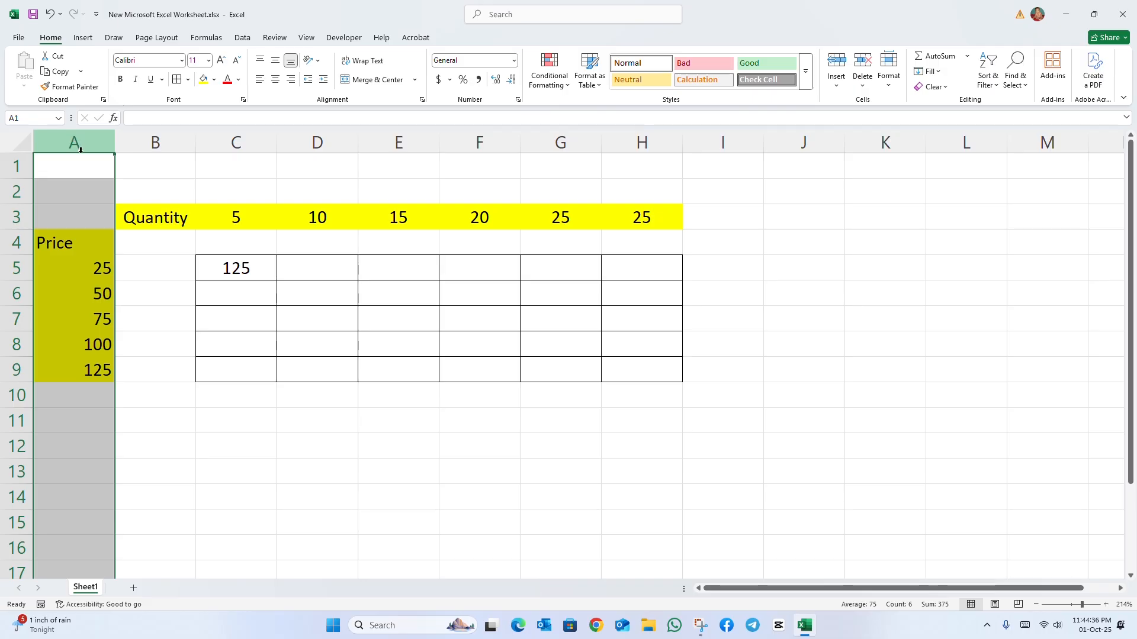
pyautogui.press('Return')
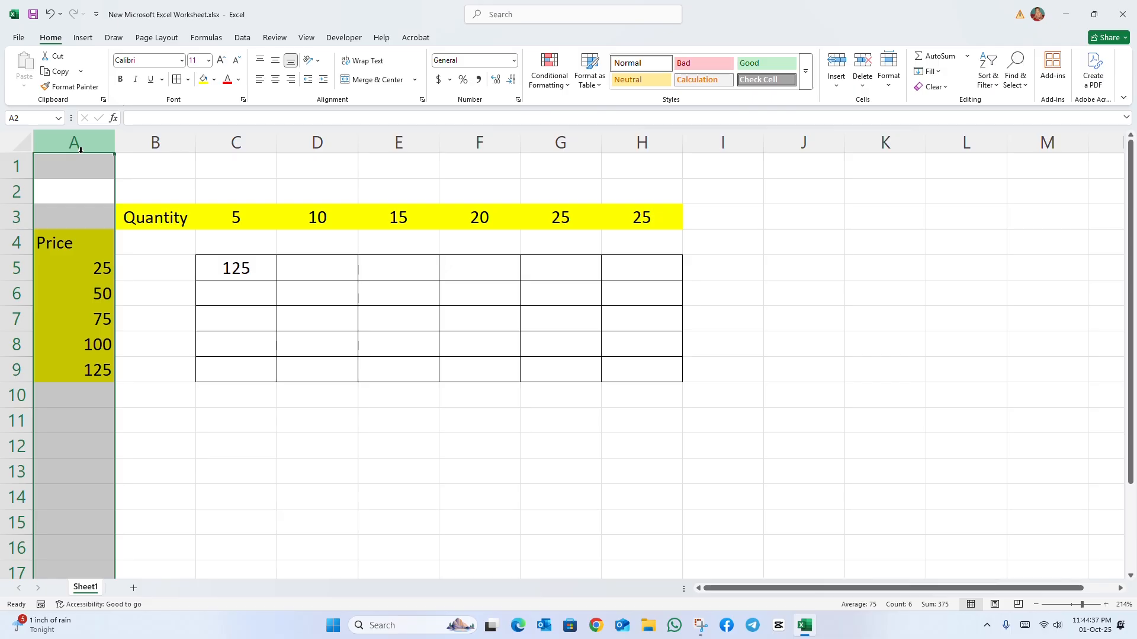
pyautogui.click(213, 296)
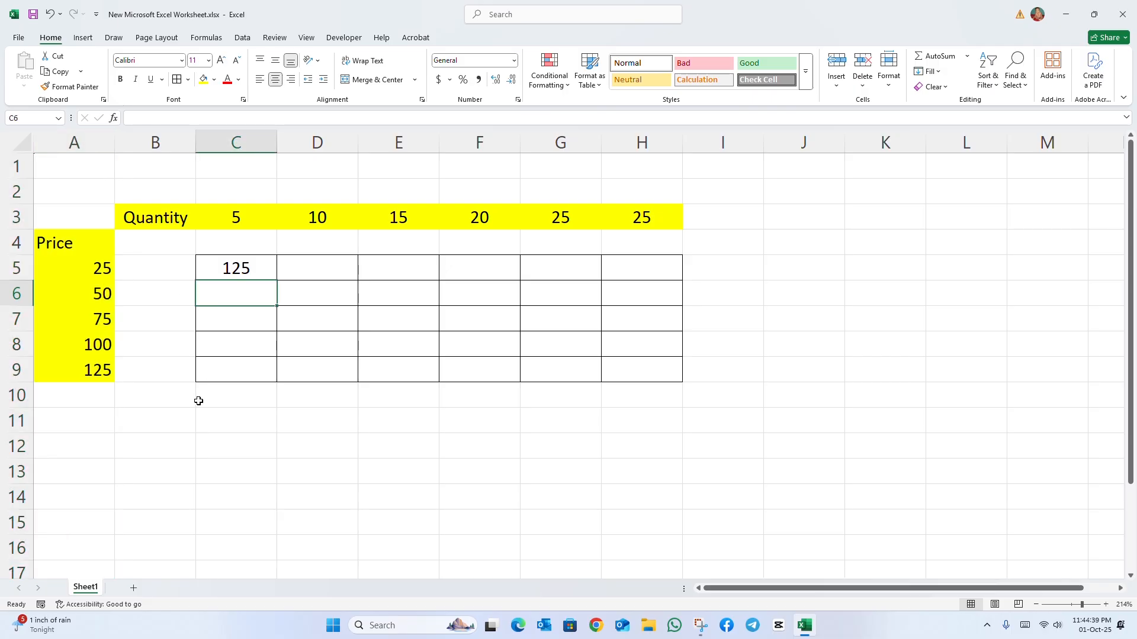
# Fill the mixed-reference formula from C5 across to column H and down through row 9.
pyautogui.click(248, 269)
pyautogui.moveTo(281, 277); pyautogui.dragTo(666, 276)
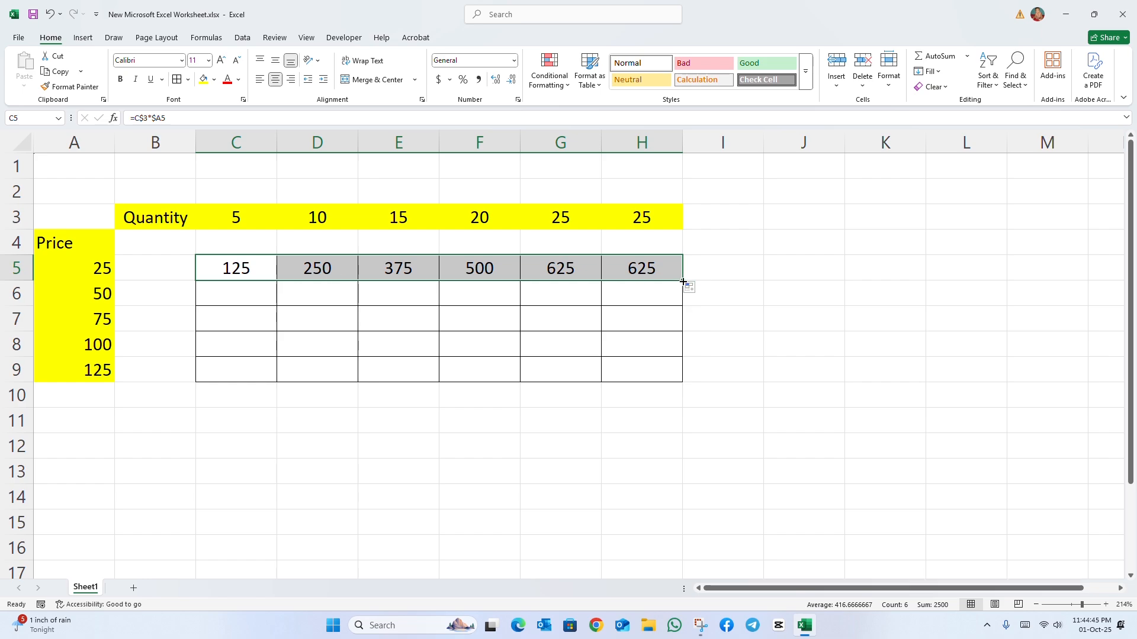
pyautogui.moveTo(683, 281); pyautogui.dragTo(686, 380)
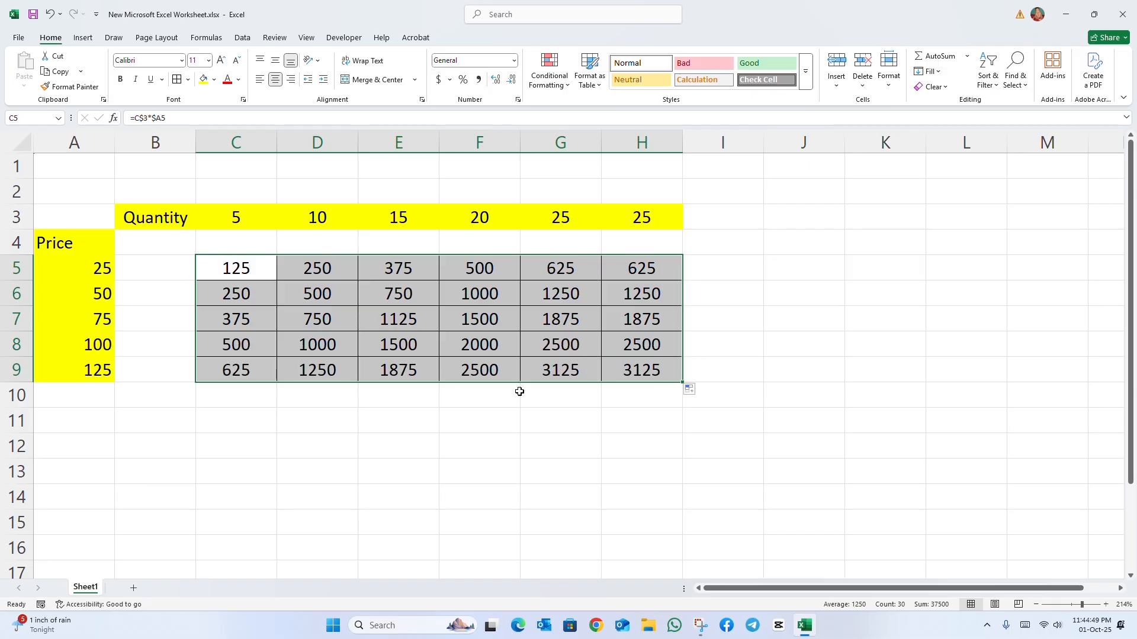
# Examine the copied formulas in D6 and F7 and in neighbouring cells to check which quantity and price each one references.
pyautogui.click(376, 274)
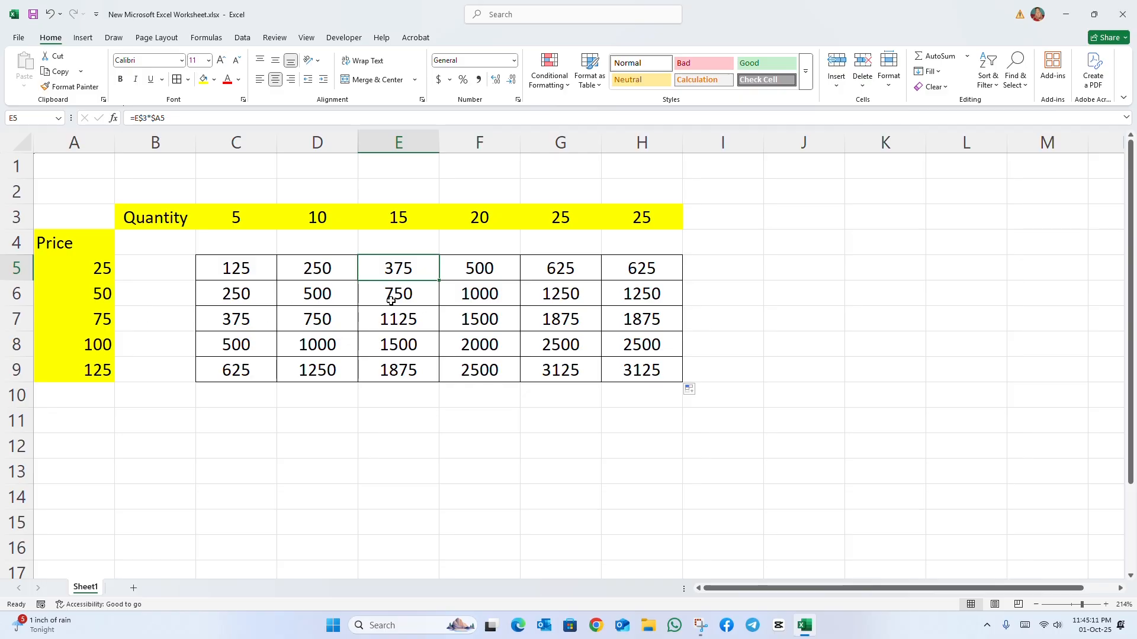
pyautogui.doubleClick(316, 294)
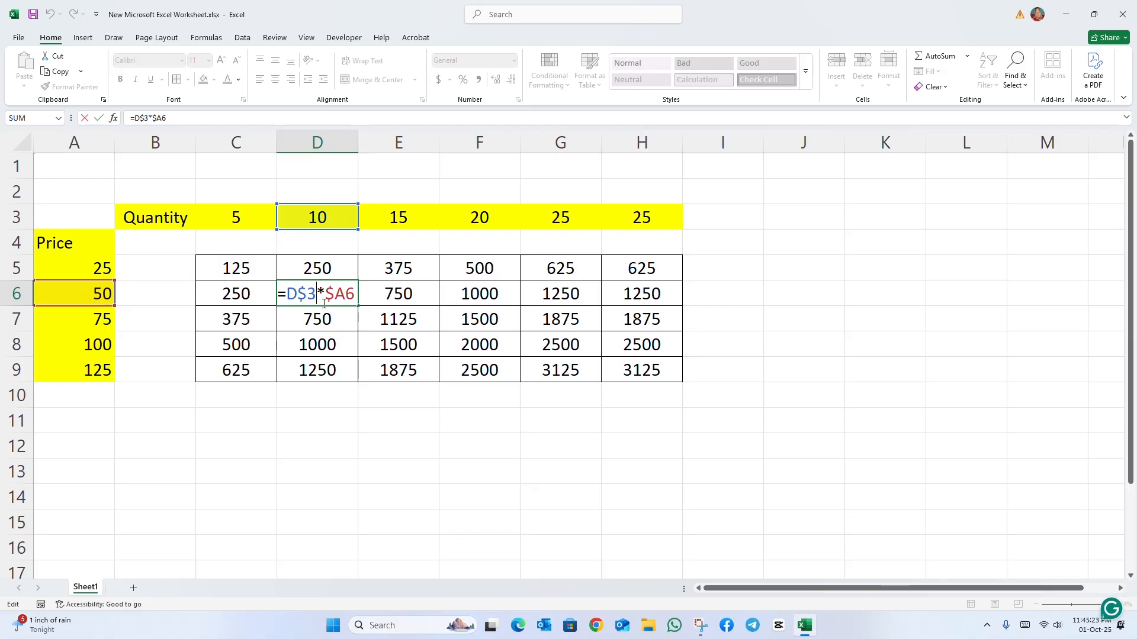
pyautogui.press('Escape')
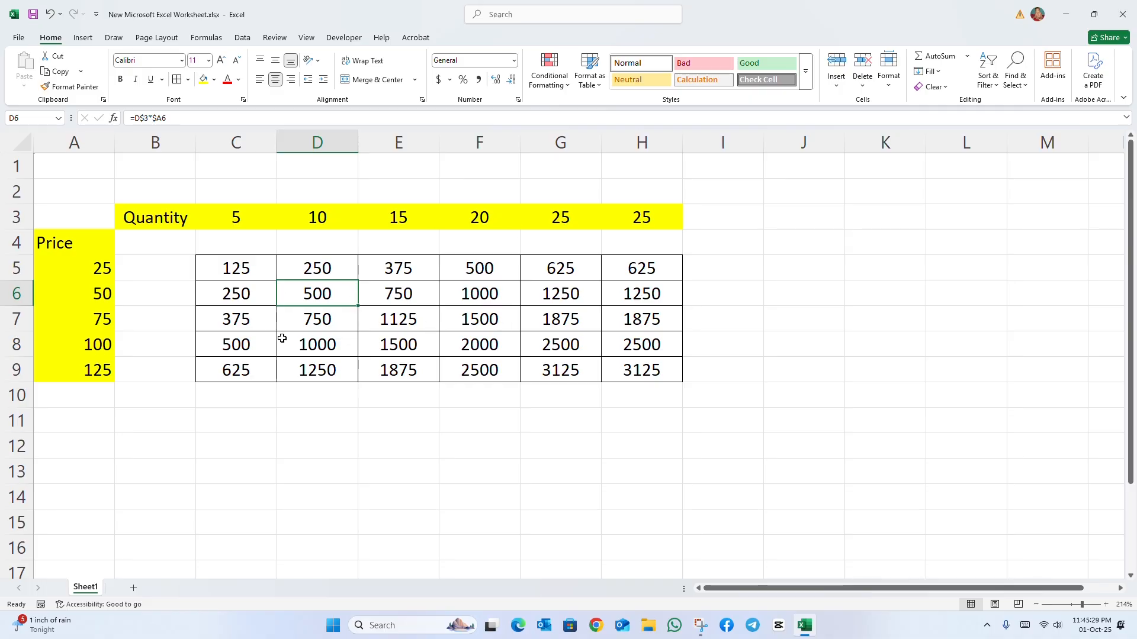
pyautogui.doubleClick(489, 320)
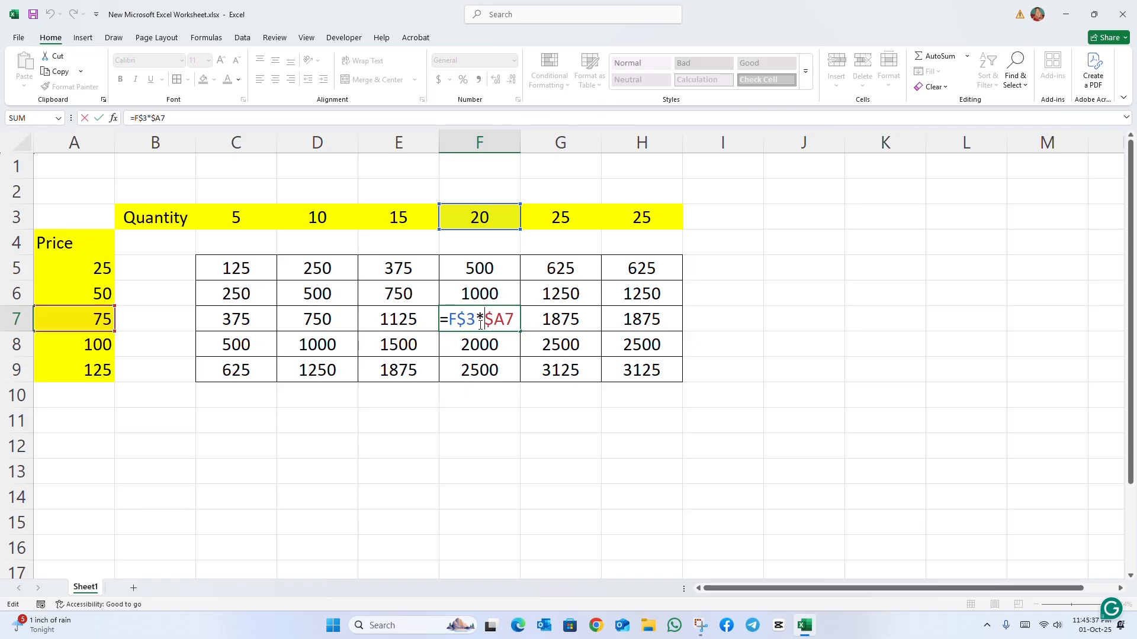
pyautogui.press('Escape')
pyautogui.click(474, 379)
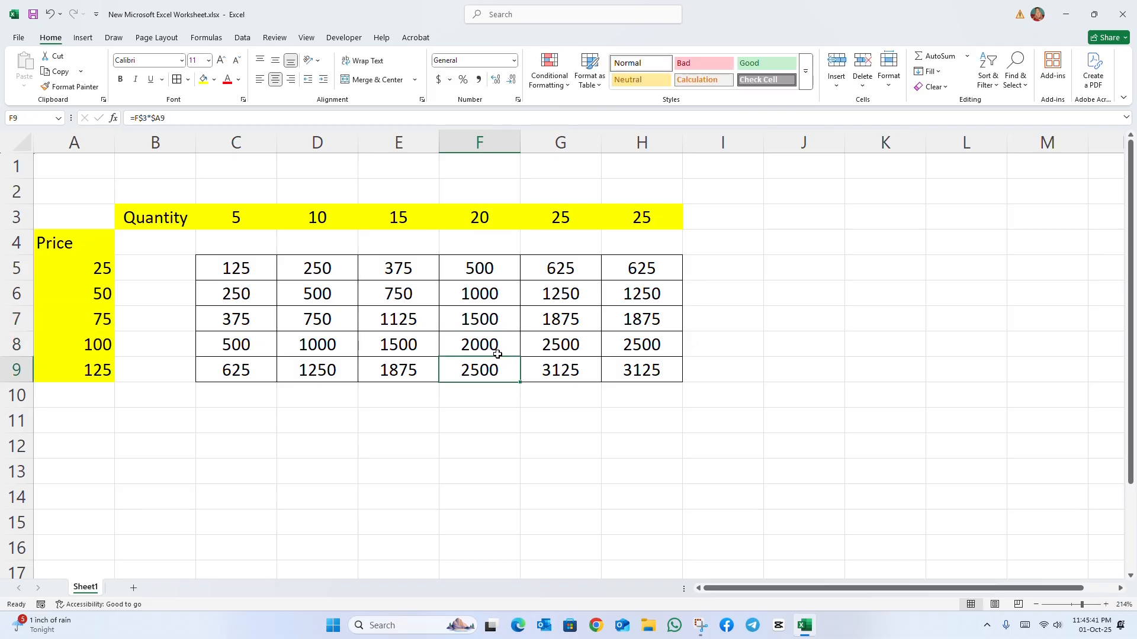
pyautogui.click(486, 323)
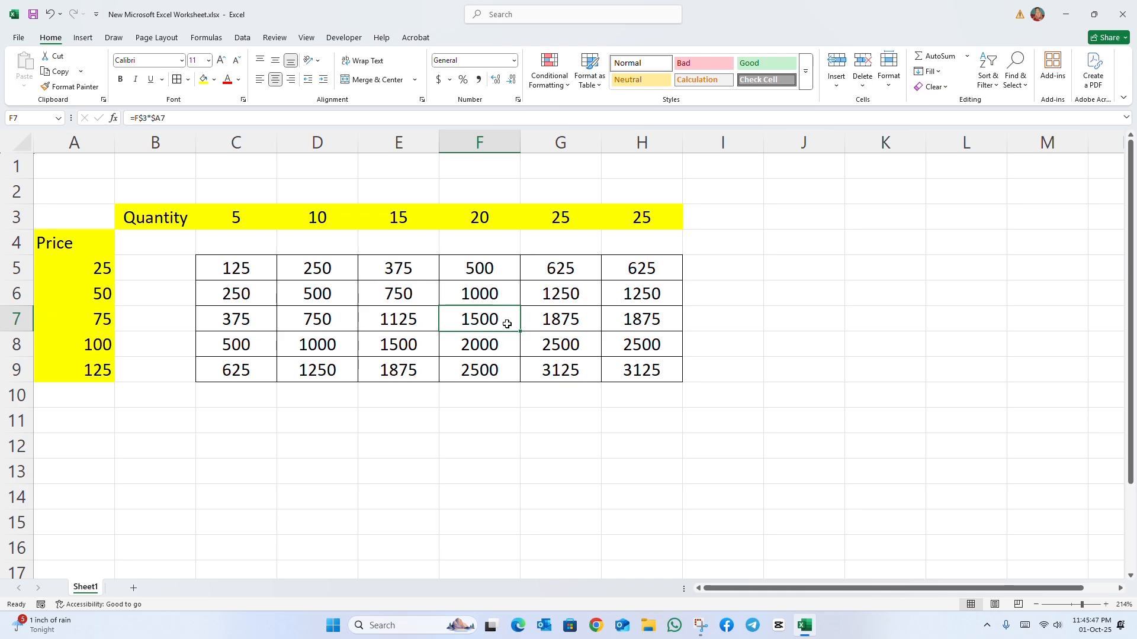
pyautogui.click(496, 354)
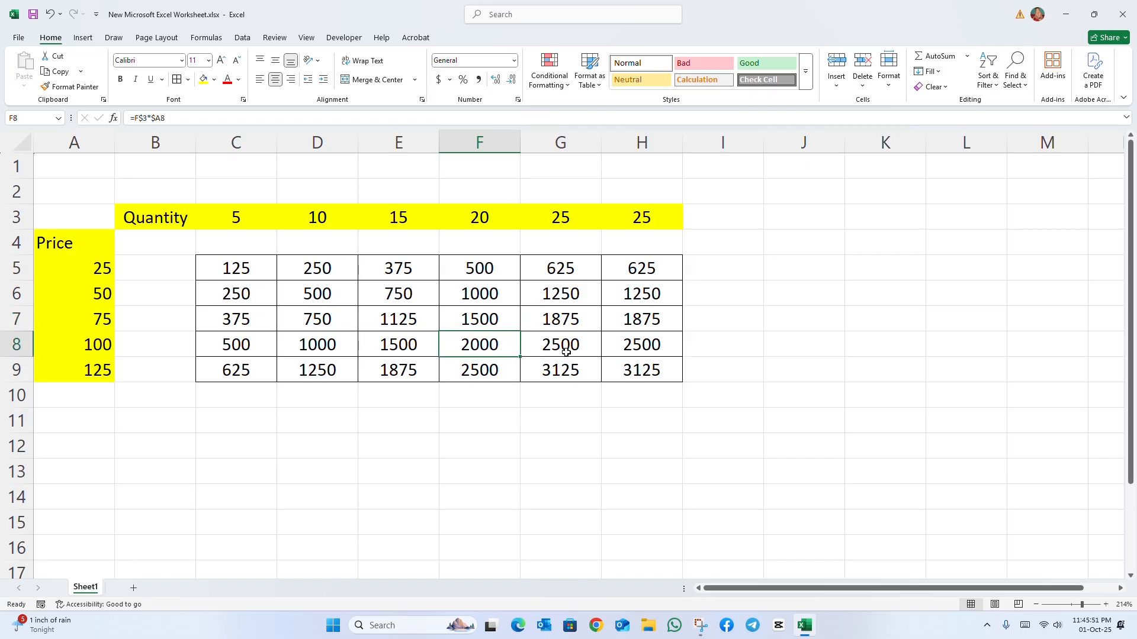
# Highlight the original formula cell C5 with a yellow fill.
pyautogui.click(250, 280)
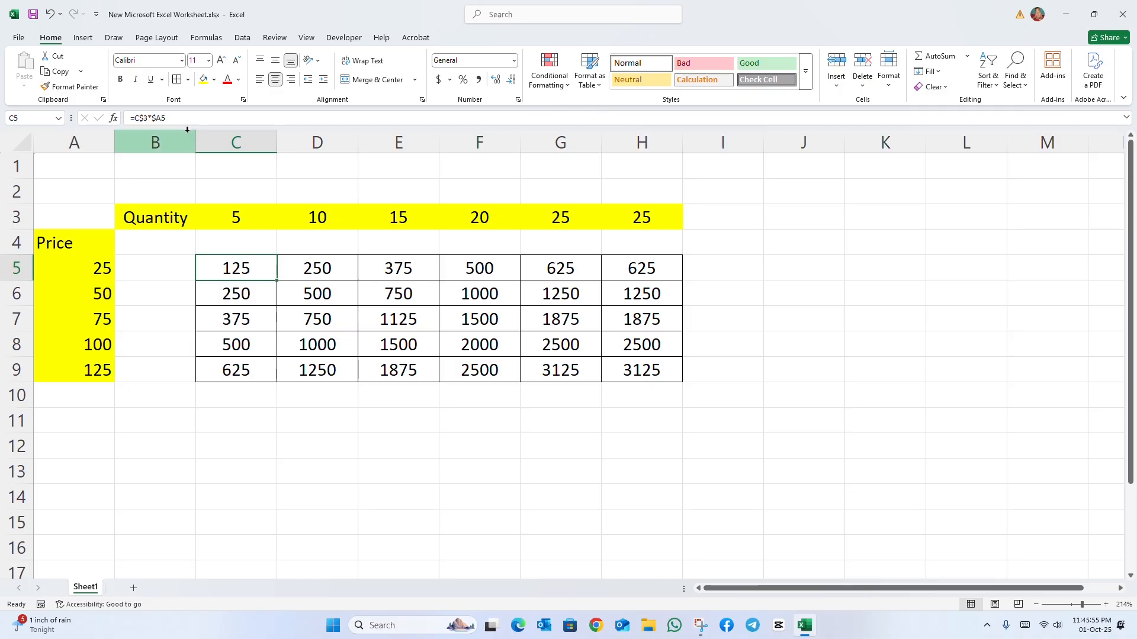
pyautogui.click(203, 80)
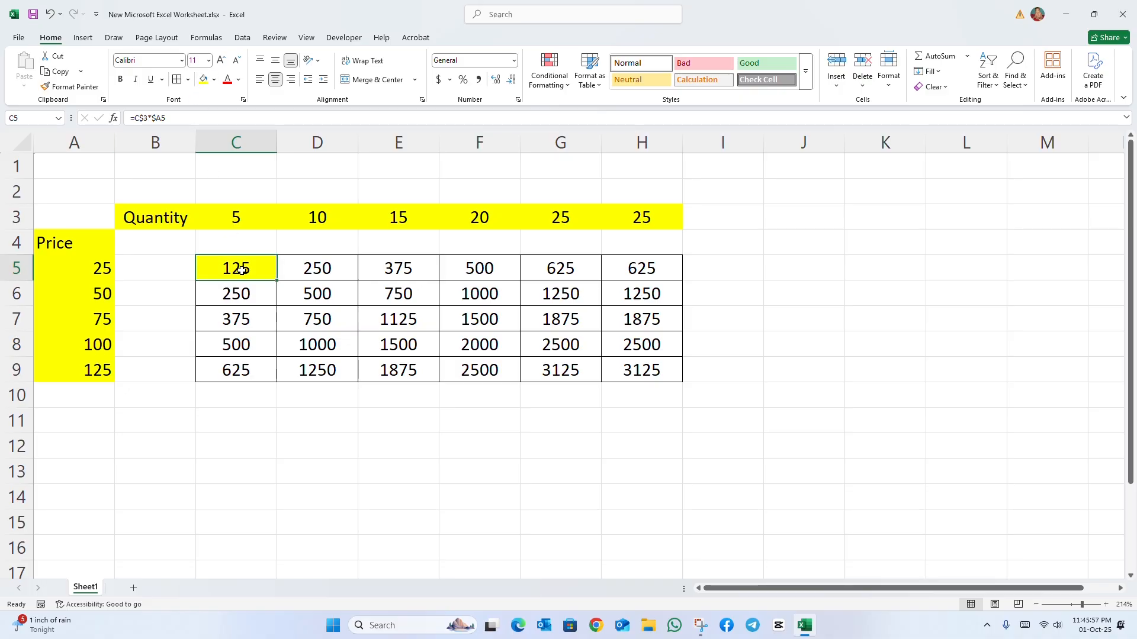
pyautogui.click(253, 295)
pyautogui.click(243, 272)
# Compare the filled cells in columns C and D with the quantities in row 3 and the prices in column A.
pyautogui.click(313, 312)
pyautogui.click(326, 283)
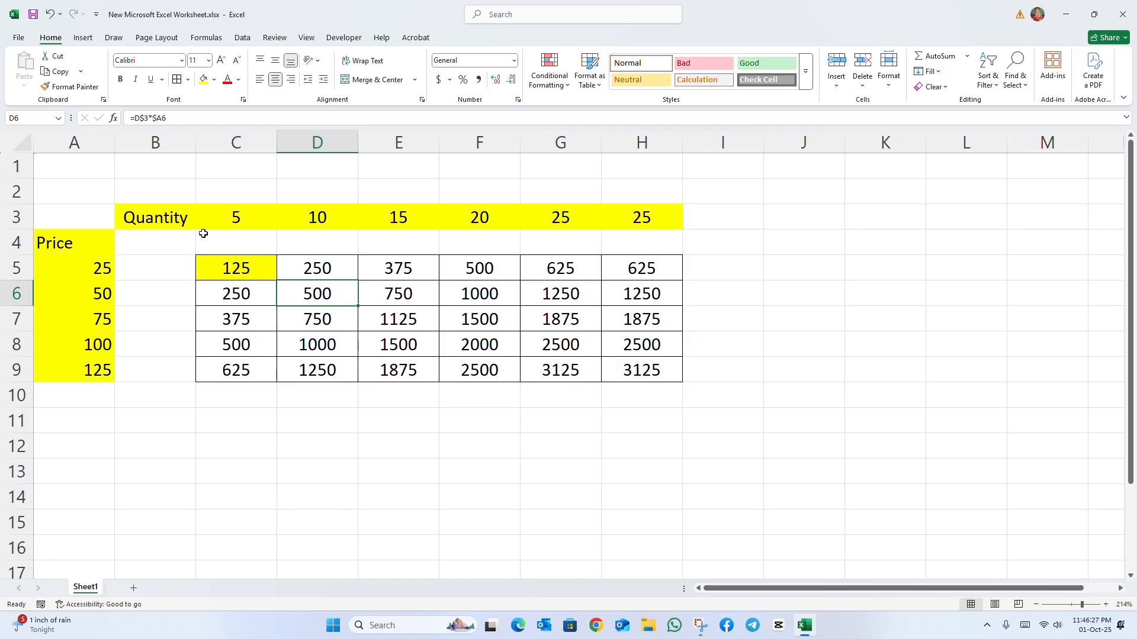
pyautogui.click(235, 220)
pyautogui.moveTo(235, 220); pyautogui.dragTo(599, 221)
pyautogui.moveTo(104, 268); pyautogui.dragTo(100, 361)
pyautogui.click(247, 325)
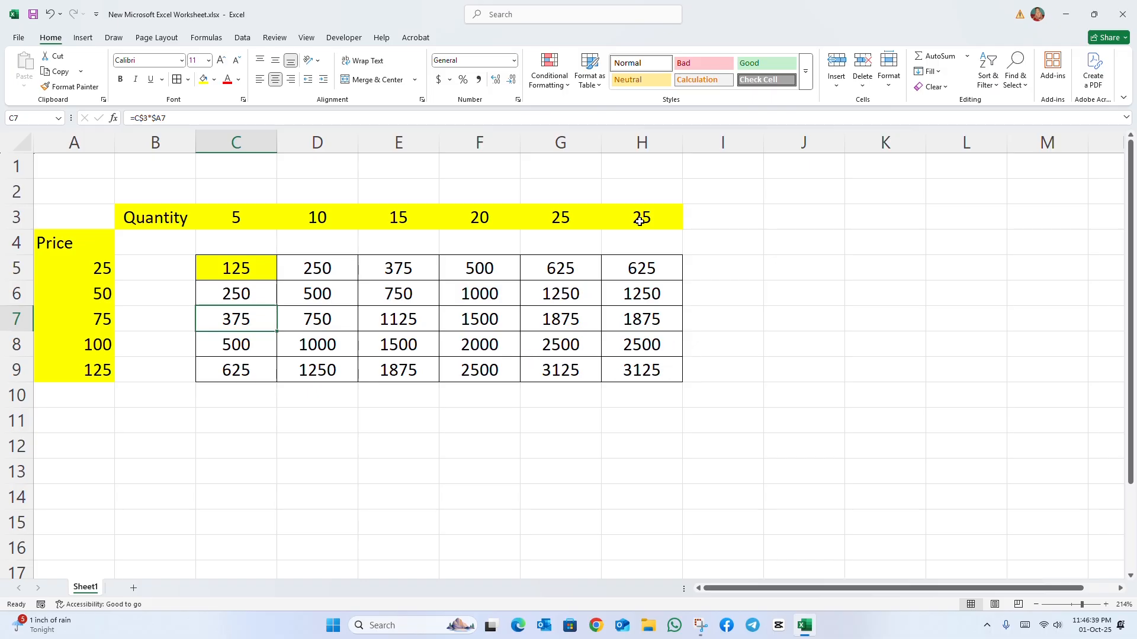
# Examine the copied formula in H9, the table's last cell, and the quantity and price cells it references.
pyautogui.doubleClick(647, 368)
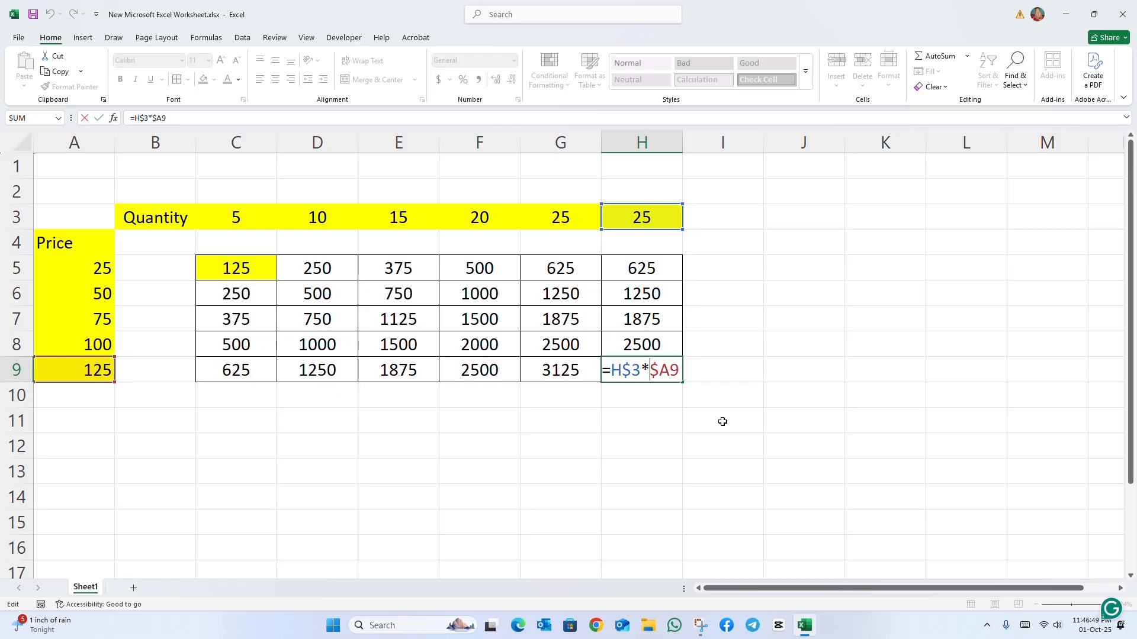
pyautogui.press('Return')
pyautogui.click(655, 374)
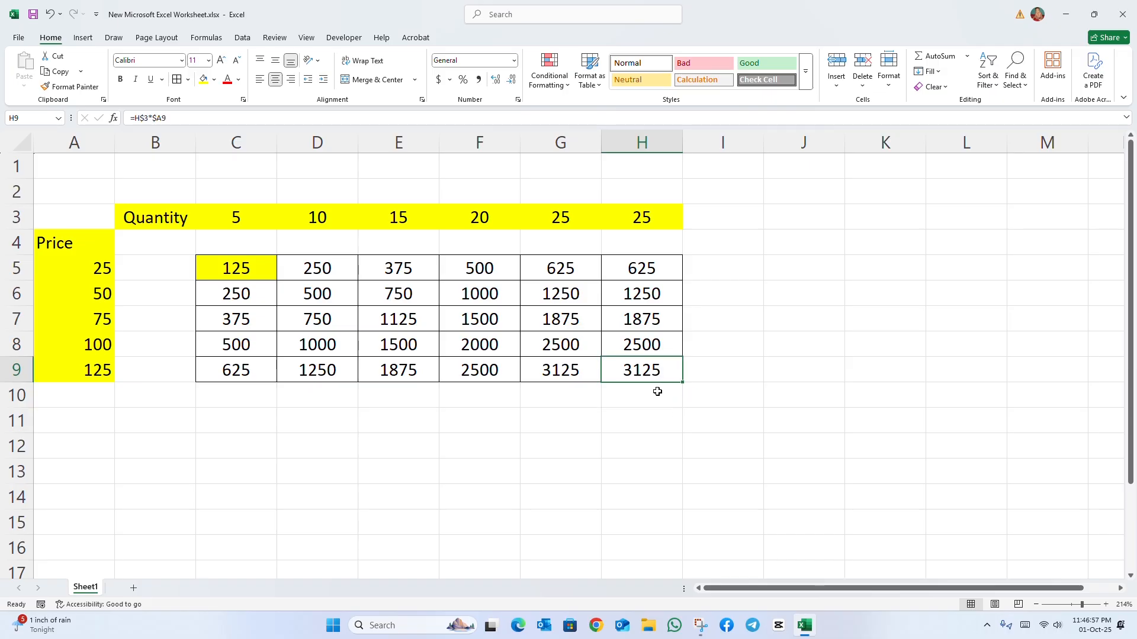
pyautogui.click(656, 398)
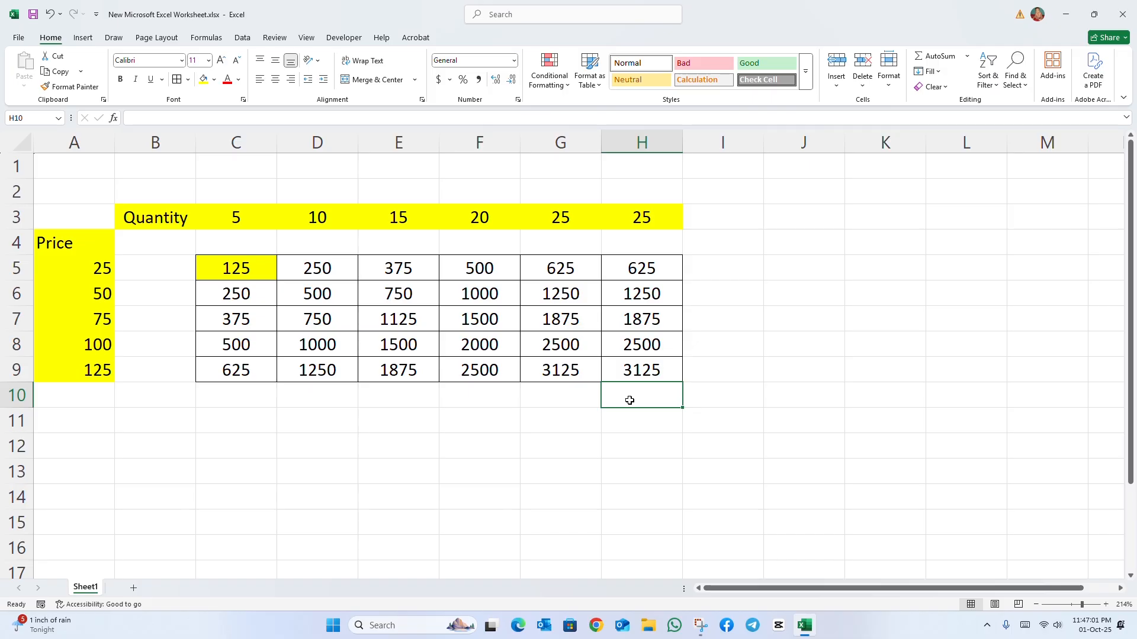
pyautogui.click(655, 376)
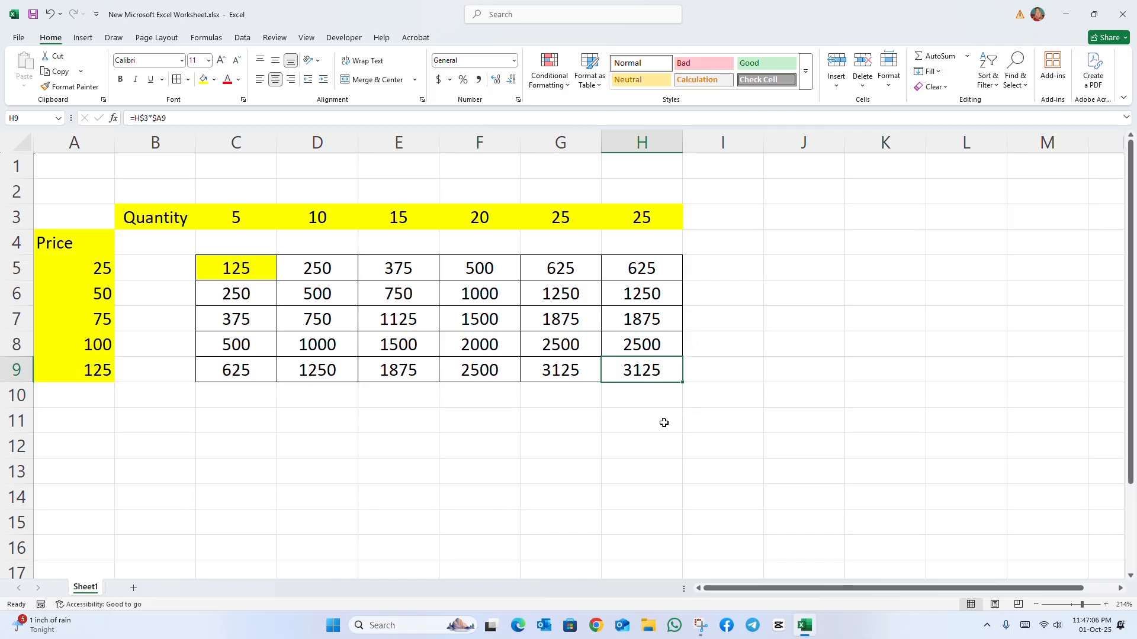